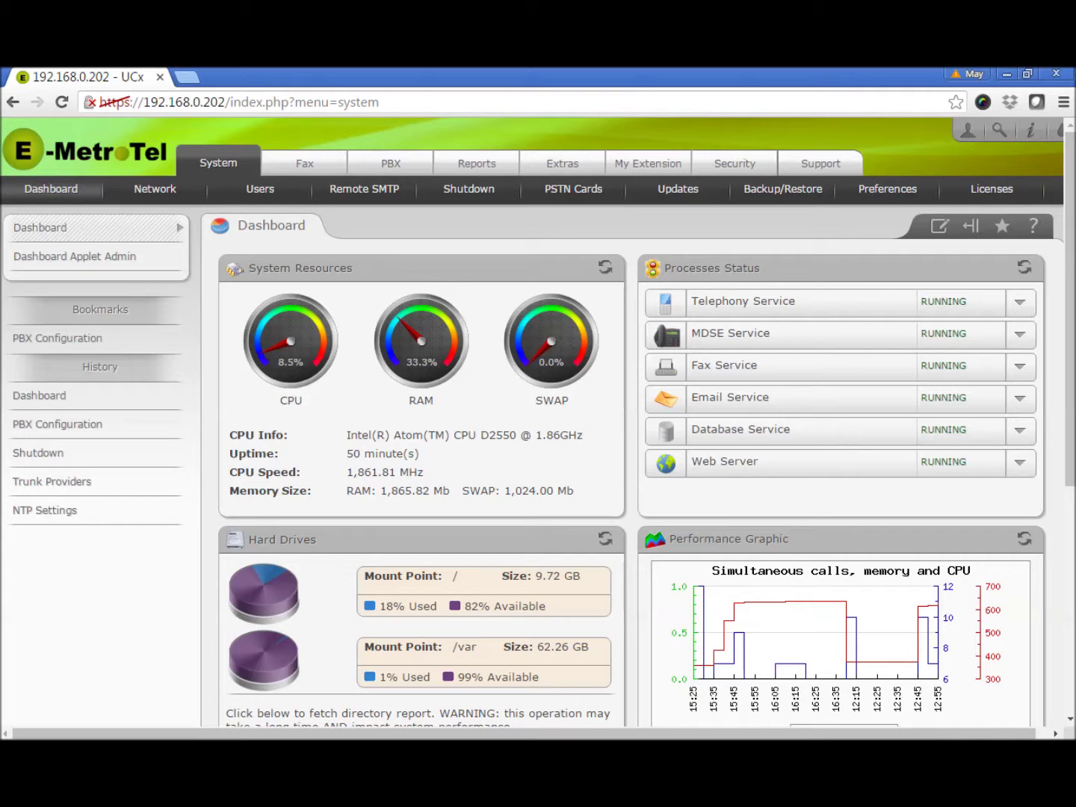
- Switch from the dashboard to the PBX tab, showing the Add an Extension page
{"action": "left_click", "coordinate": [391, 165]}
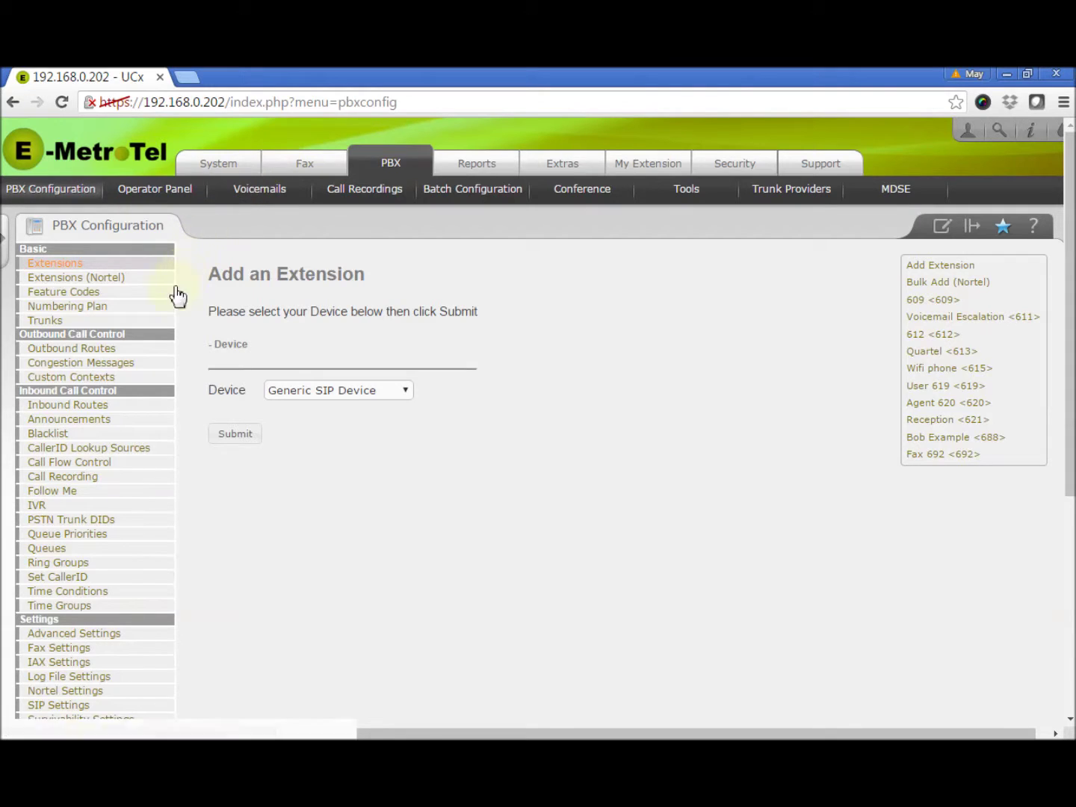
- Open Call Flow Control and check the feature code index choices for a new toggle
{"action": "left_click", "coordinate": [72, 471]}
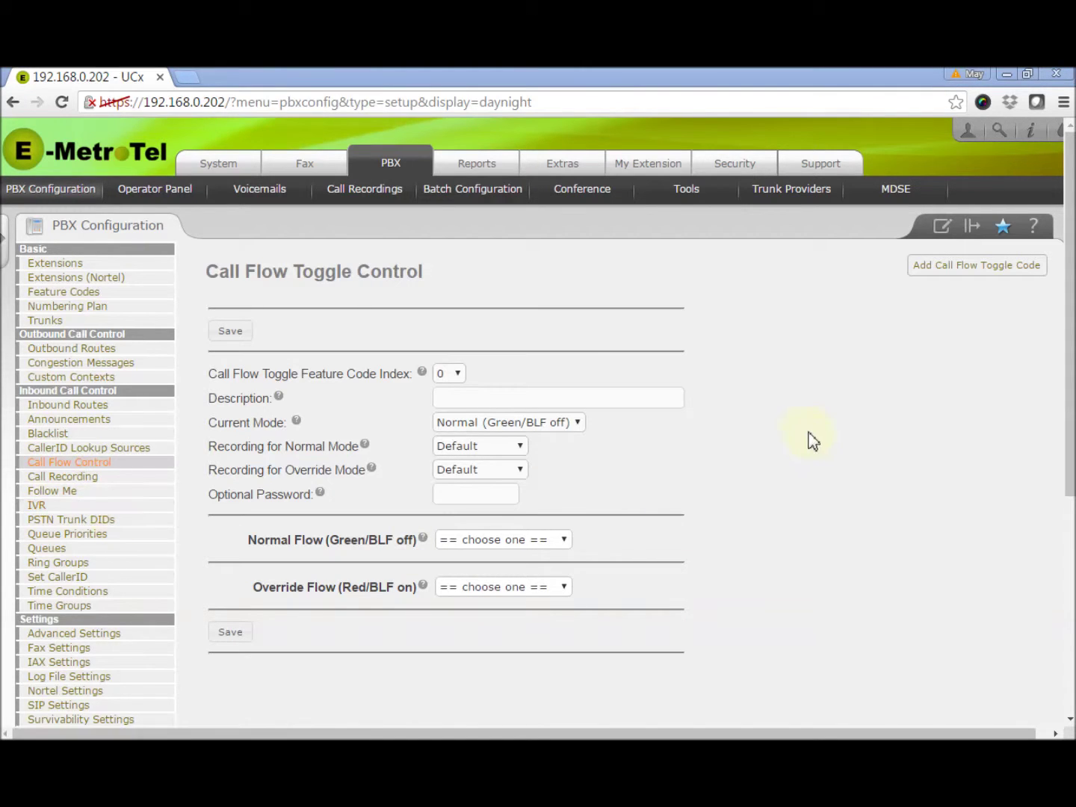
{"action": "left_click", "coordinate": [459, 375]}
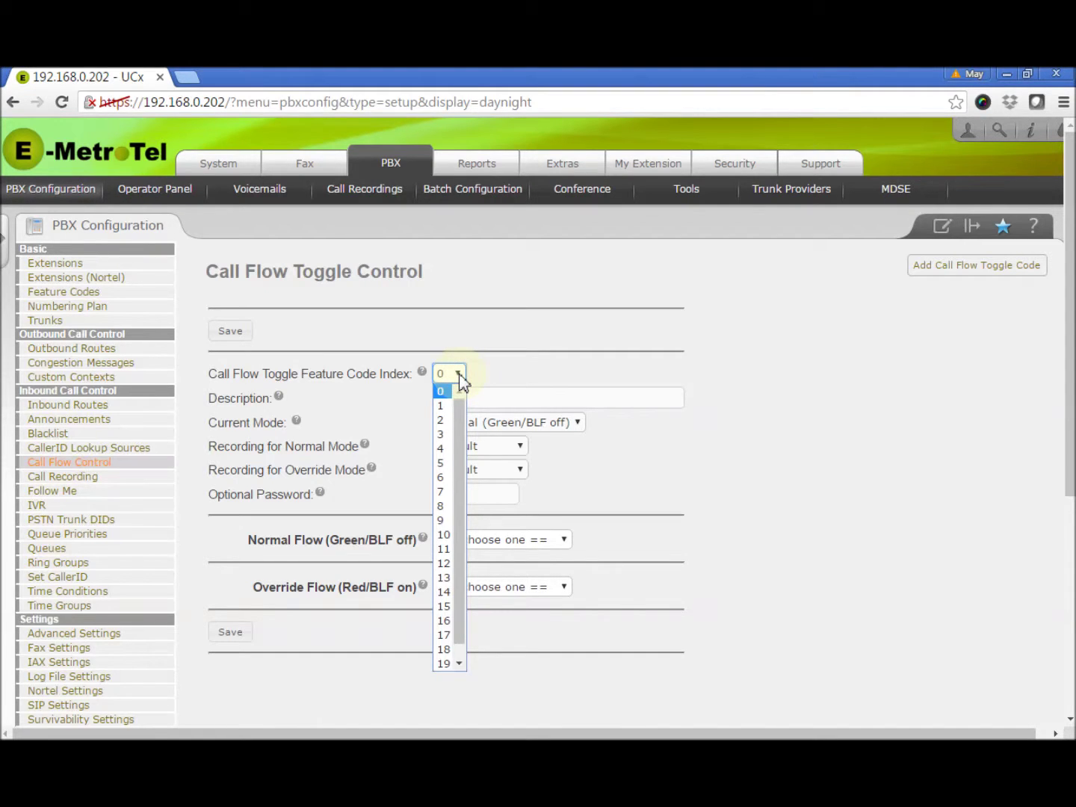
- Leave feature code index at 0 and enter 'Reception Away' as the toggle's description
{"action": "mouse_move", "coordinate": [458, 408]}
{"action": "left_mouse_down"}
{"action": "mouse_move", "coordinate": [459, 444]}
{"action": "mouse_move", "coordinate": [463, 407]}
{"action": "left_mouse_up"}
{"action": "left_click", "coordinate": [441, 390]}
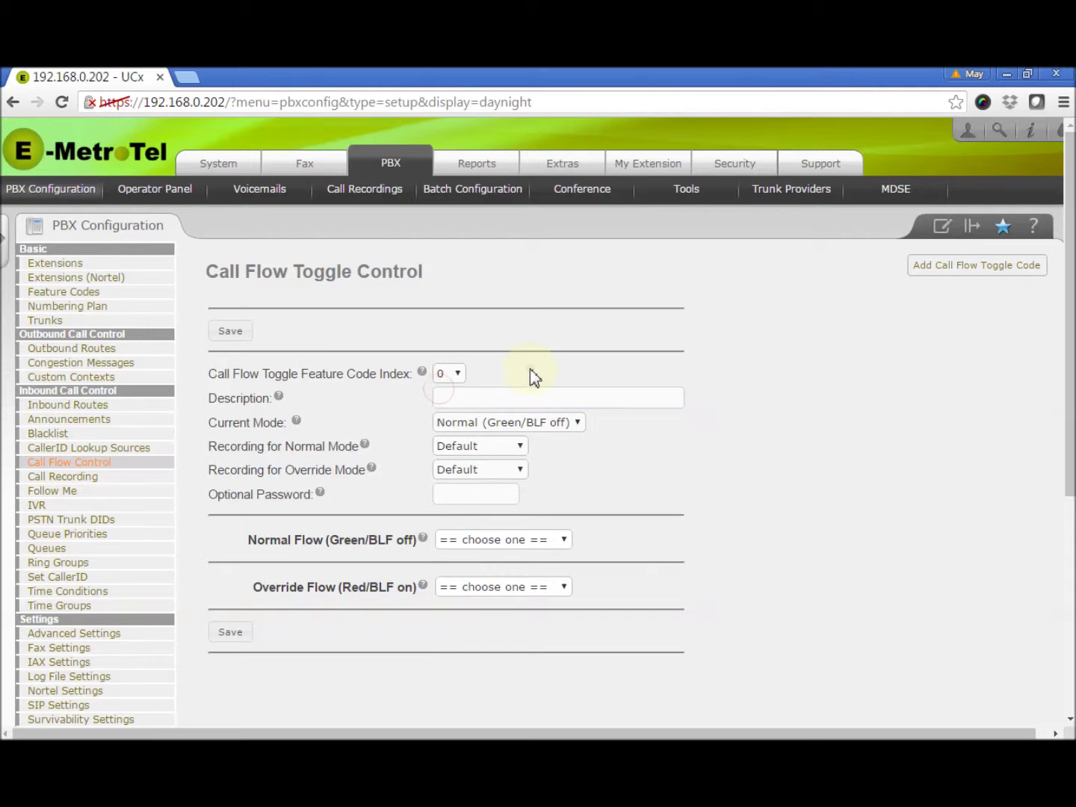
{"action": "left_click", "coordinate": [530, 368]}
{"action": "left_click", "coordinate": [529, 399]}
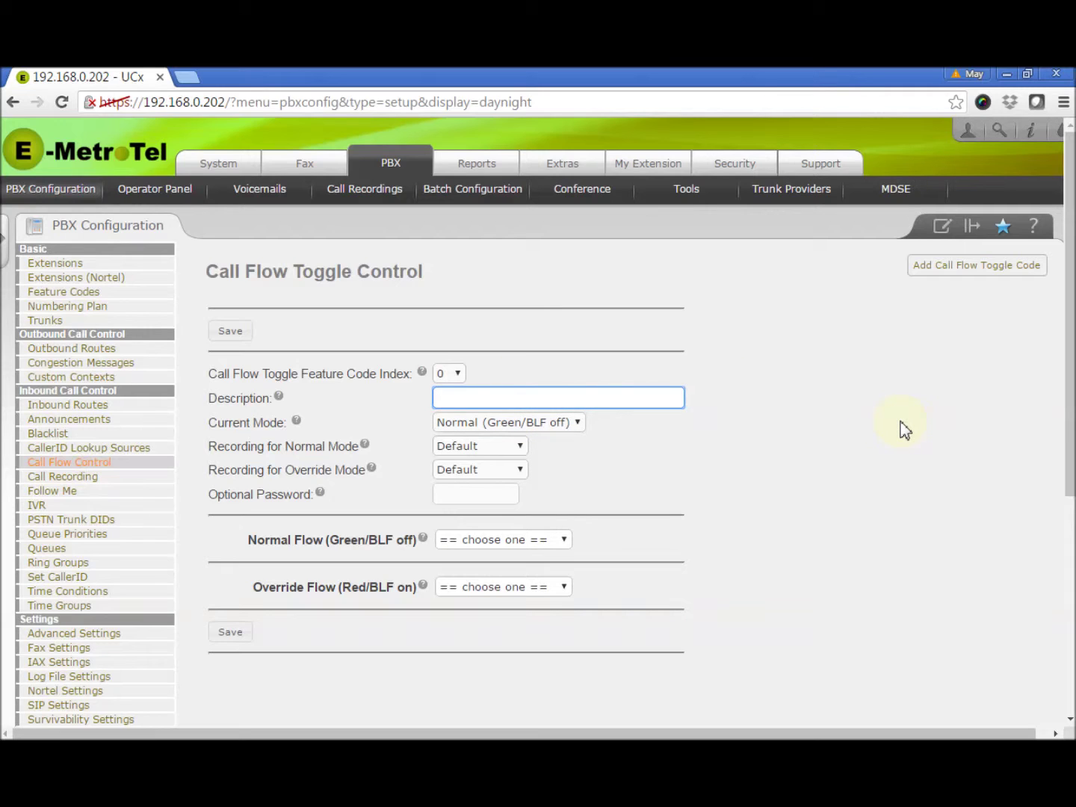
{"action": "type", "text": "Rece"}
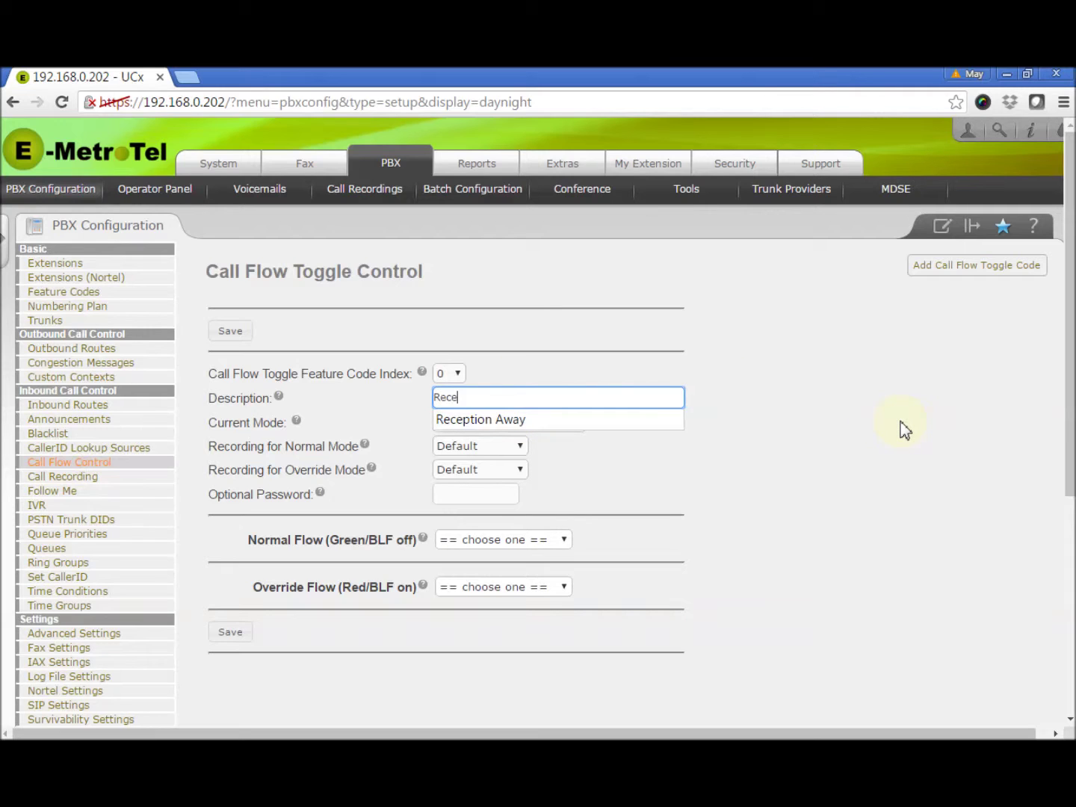
{"action": "type", "text": "ption Away"}
{"action": "left_click", "coordinate": [904, 430]}
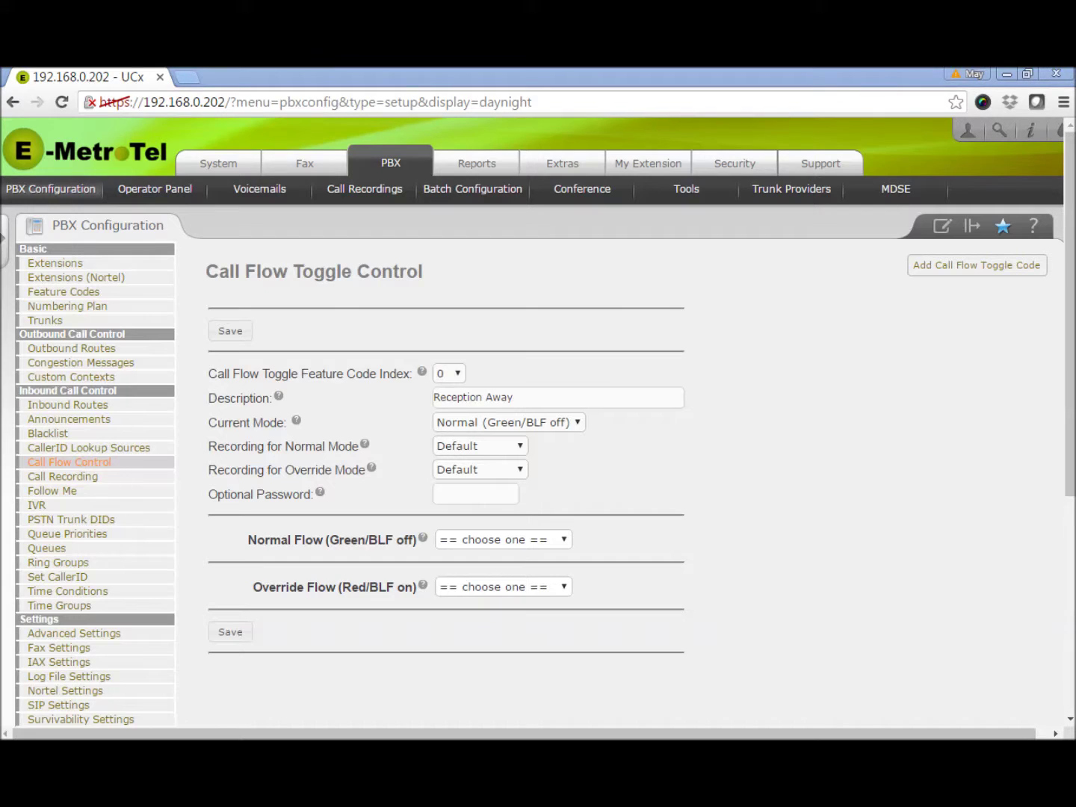
{"action": "left_click", "coordinate": [578, 425]}
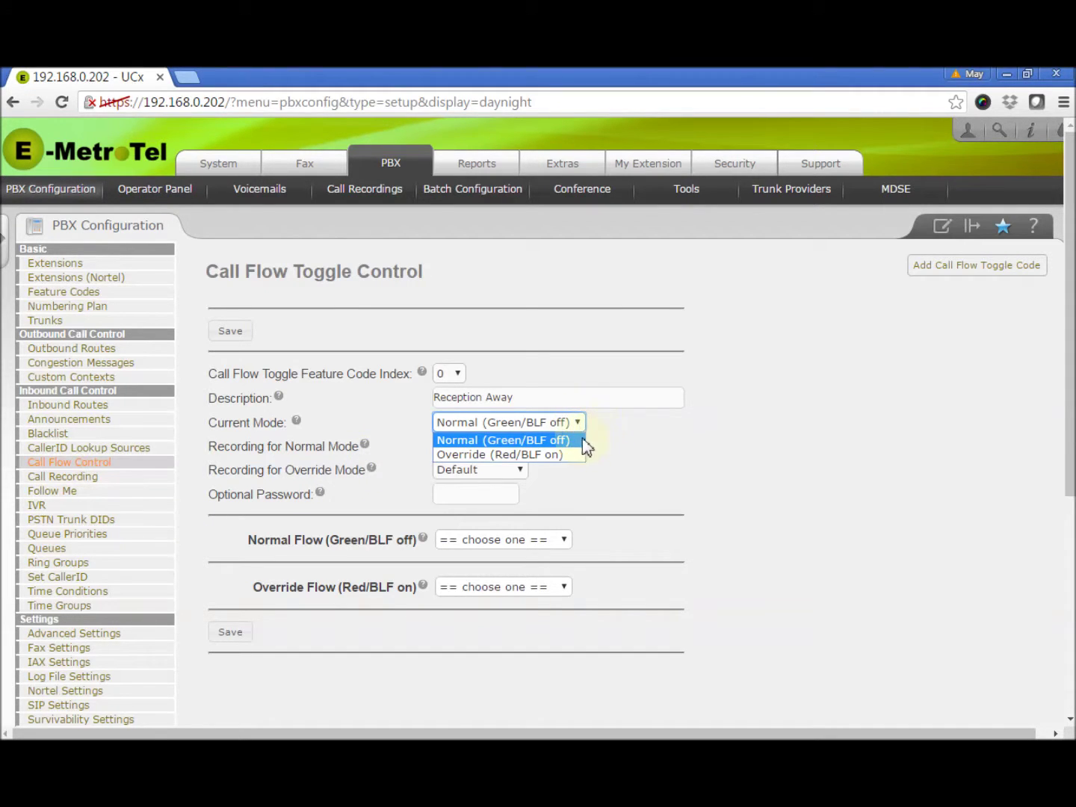
{"action": "left_click", "coordinate": [579, 440]}
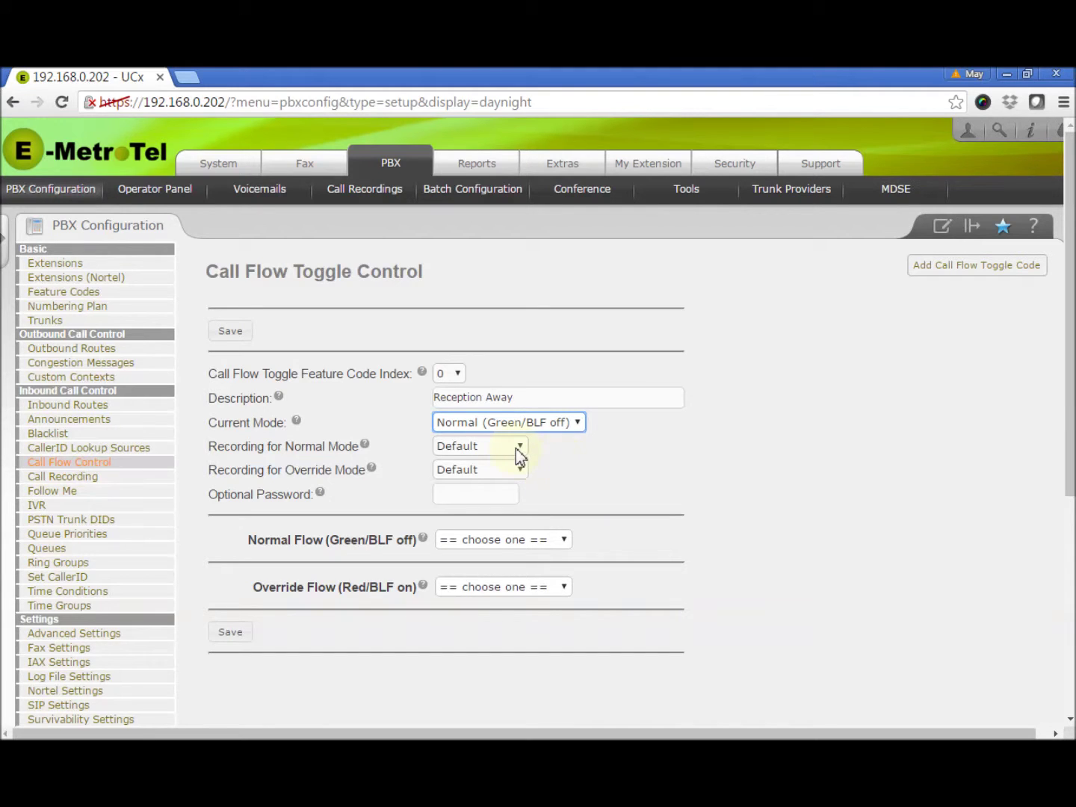
{"action": "left_click", "coordinate": [519, 445]}
{"action": "left_click", "coordinate": [565, 474]}
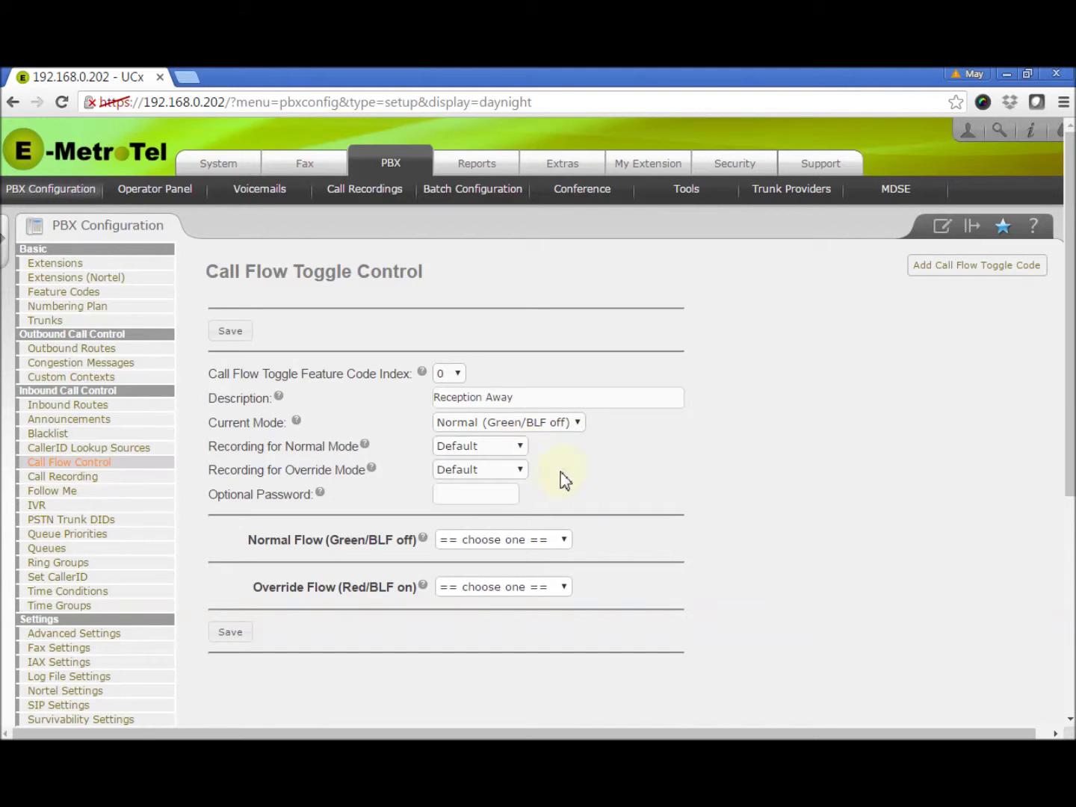
{"action": "left_click", "coordinate": [521, 469]}
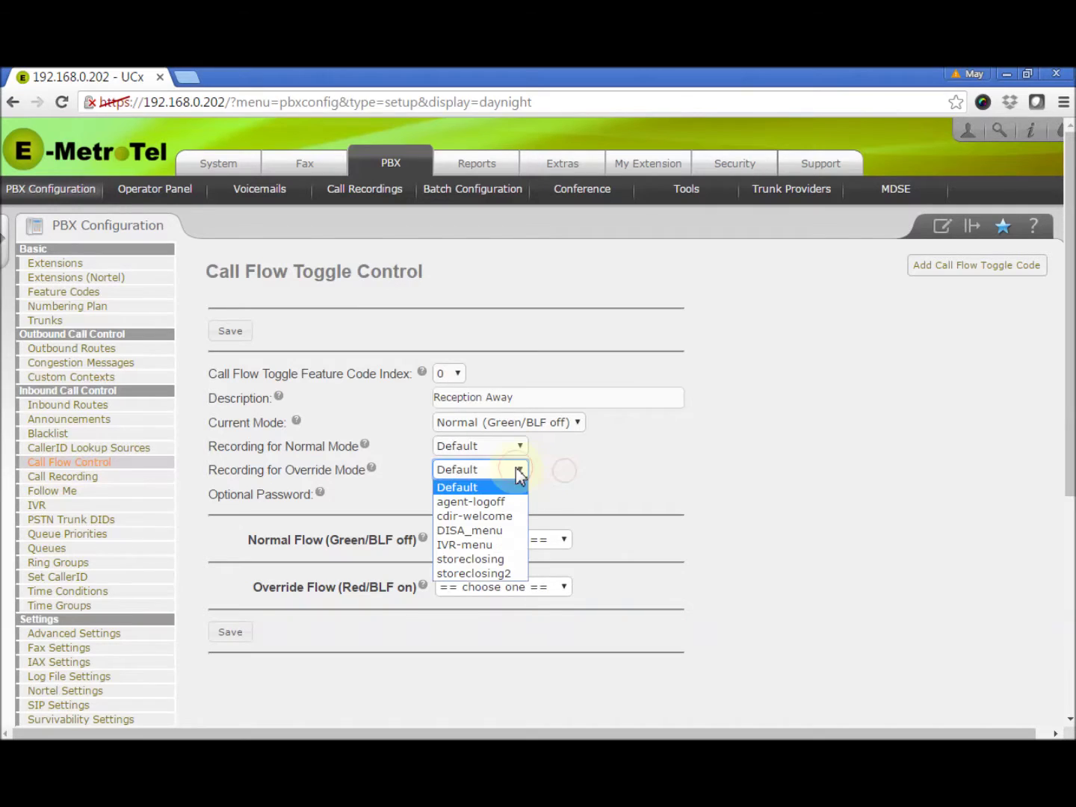
{"action": "left_click", "coordinate": [584, 491]}
{"action": "left_click", "coordinate": [467, 495]}
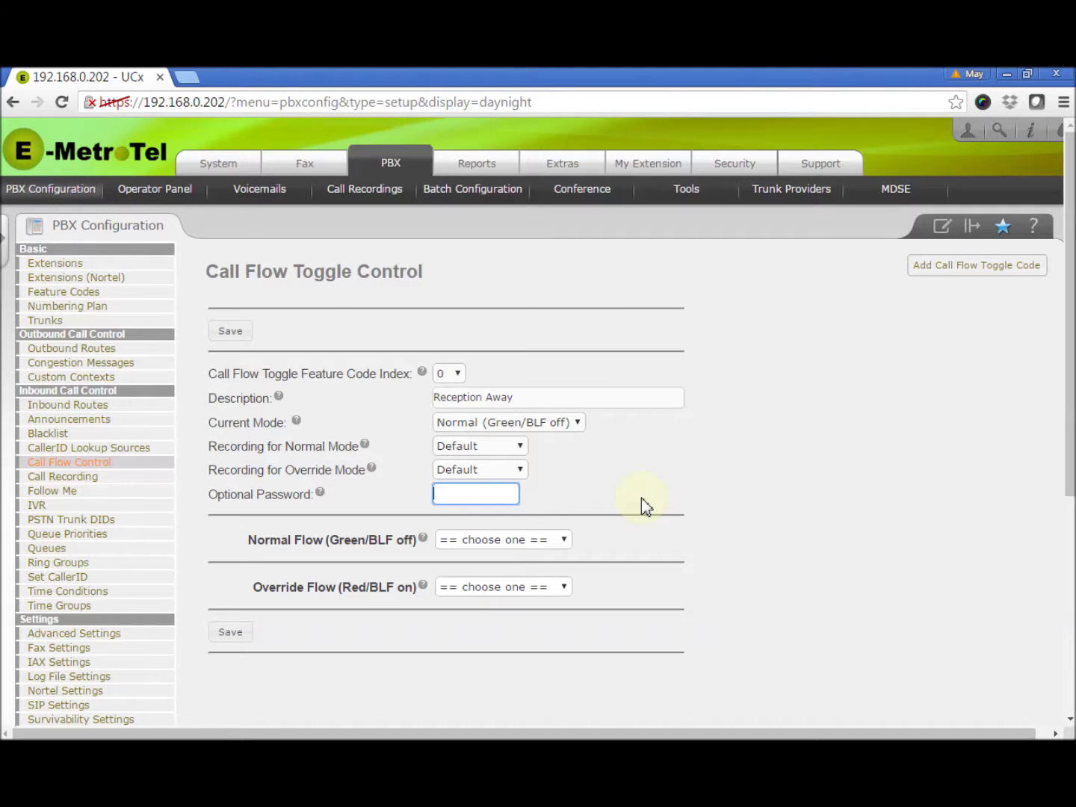
- Enter a four-digit numeric optional password for the Reception Away toggle
{"action": "type", "text": "123"}
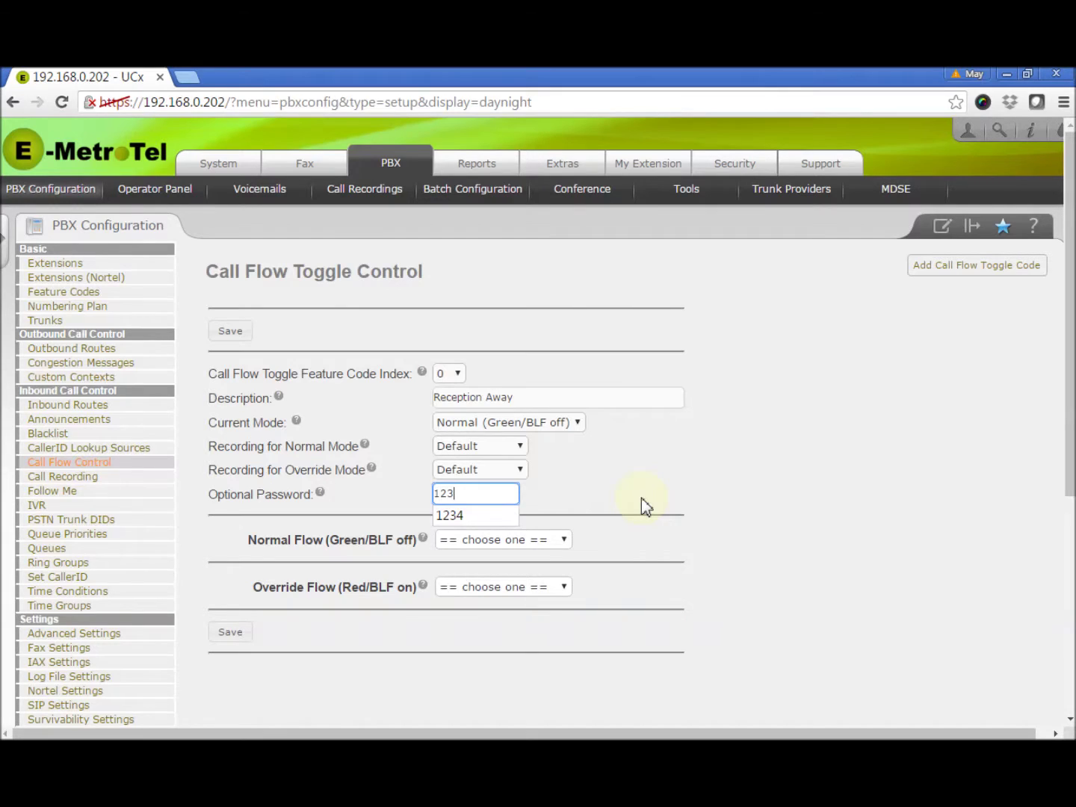
{"action": "type", "text": "4"}
{"action": "left_click", "coordinate": [641, 497]}
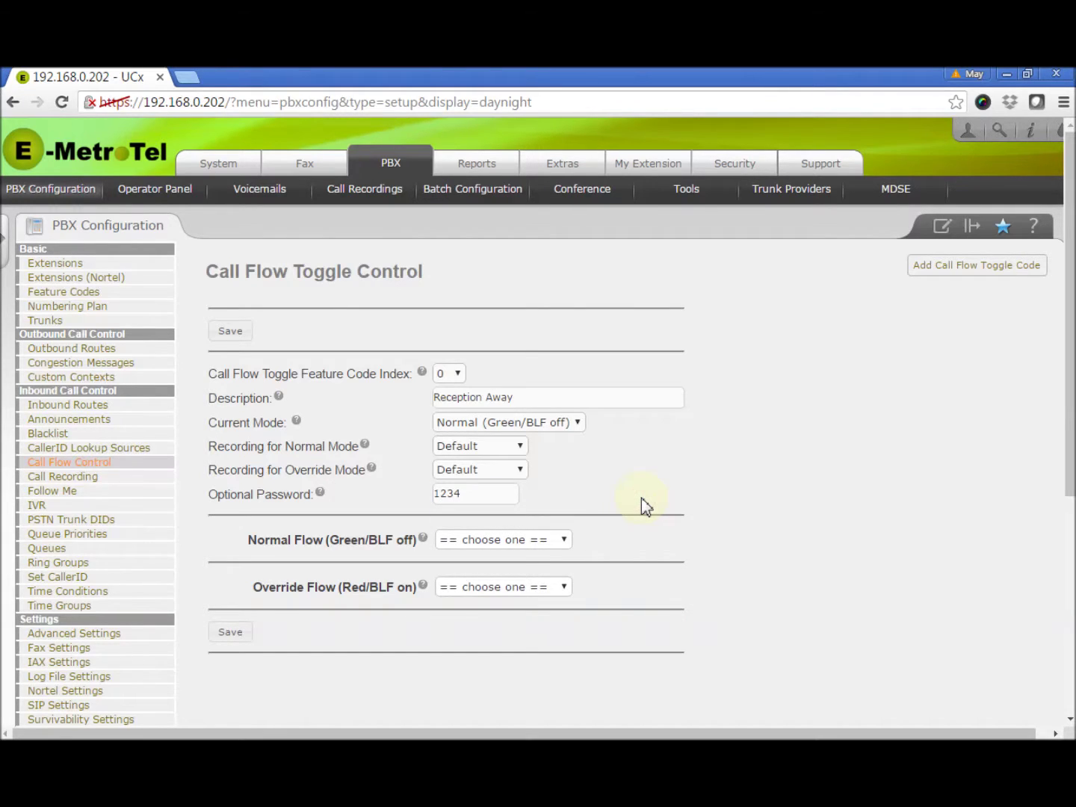
{"action": "scroll", "coordinate": [641, 497], "scroll_direction": "down", "scroll_amount": 1}
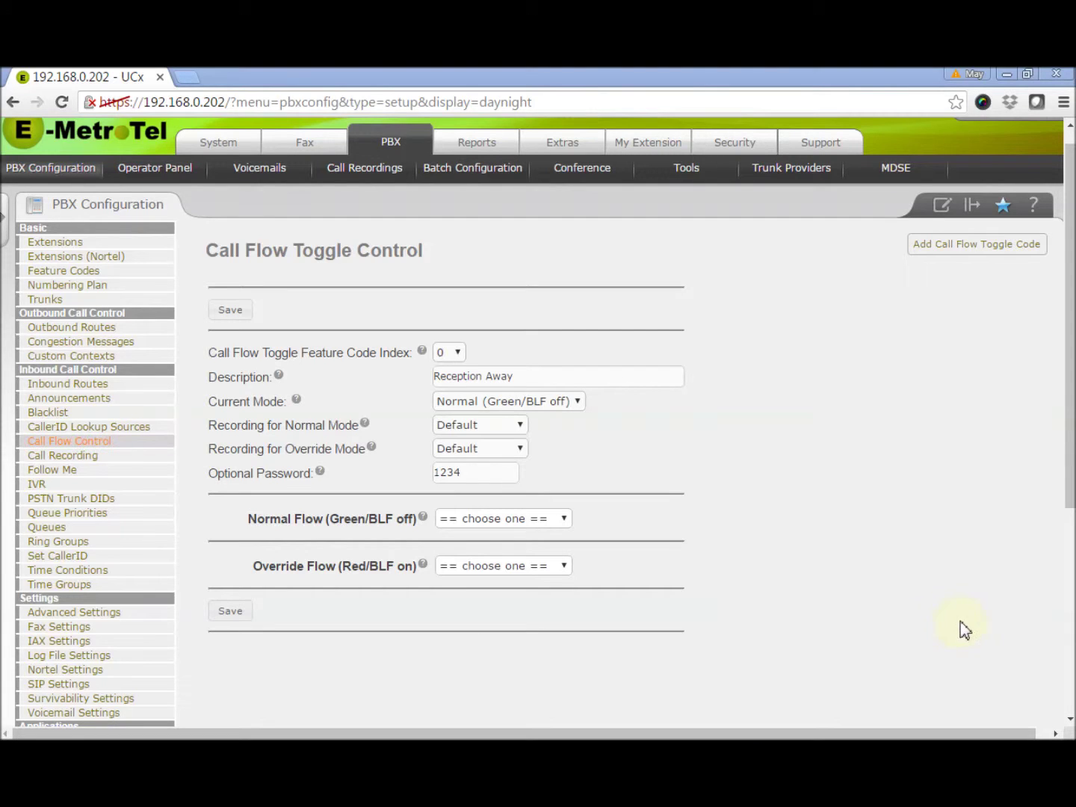
- Set the Normal Flow destination to Extensions > <621> Reception
{"action": "left_click", "coordinate": [562, 520]}
{"action": "left_click", "coordinate": [610, 518]}
{"action": "left_click", "coordinate": [560, 571]}
{"action": "left_click", "coordinate": [657, 573]}
{"action": "left_click", "coordinate": [566, 523]}
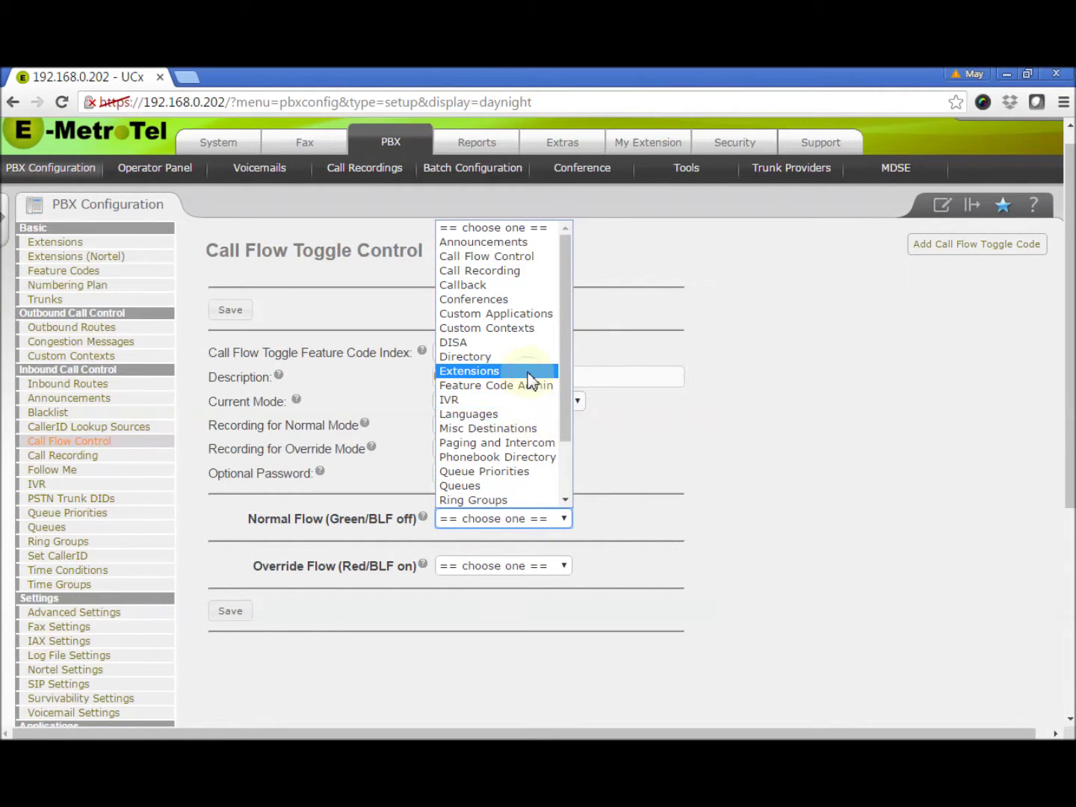
{"action": "left_click", "coordinate": [528, 371]}
{"action": "left_click", "coordinate": [744, 520]}
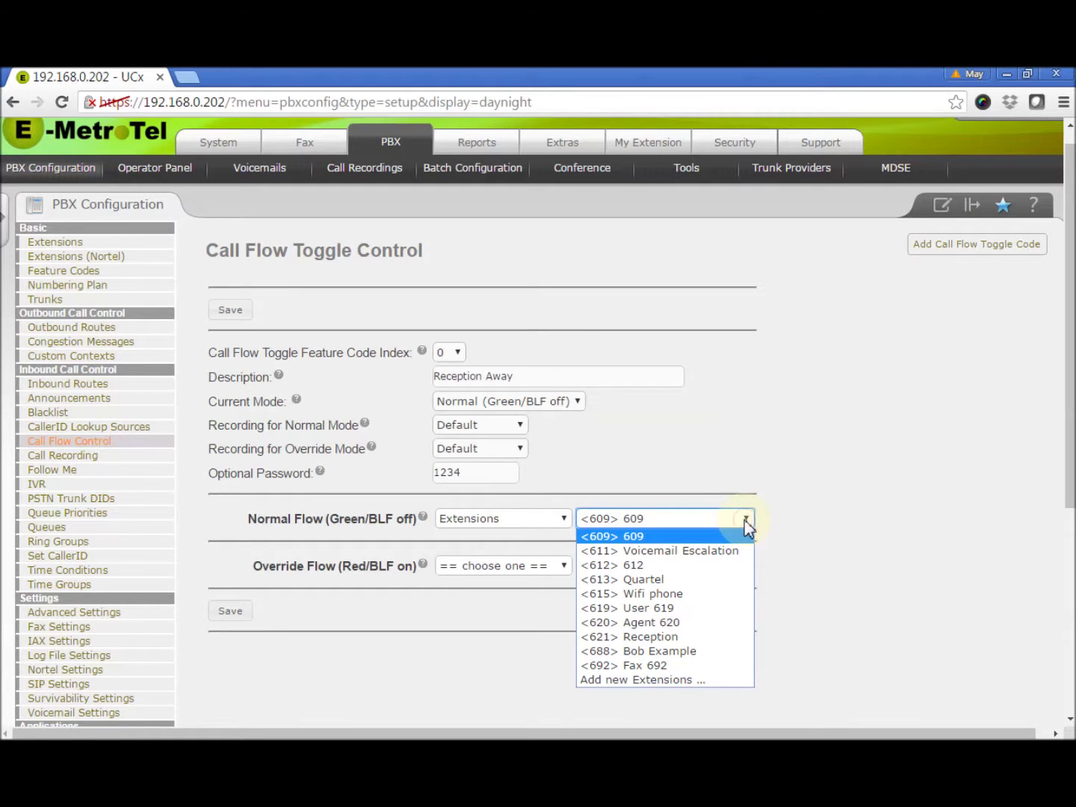
{"action": "left_click", "coordinate": [706, 636]}
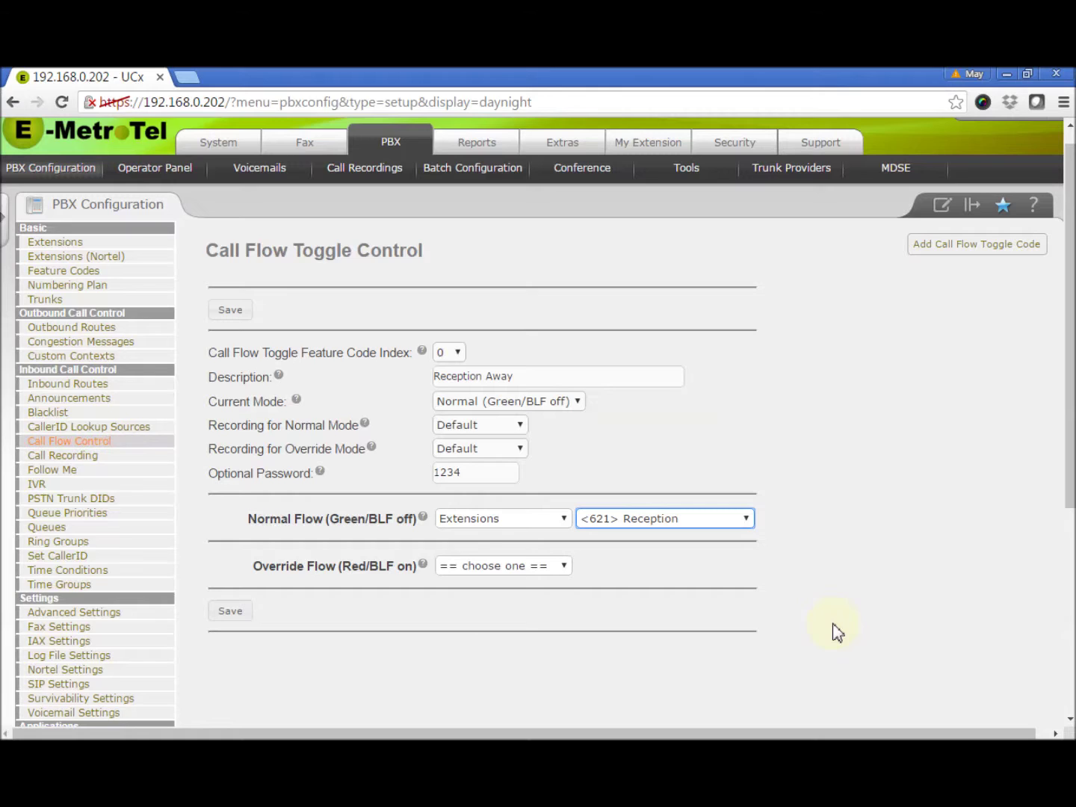
- Set the Override Flow destination to Directory > Extension Directory
{"action": "left_click", "coordinate": [563, 568]}
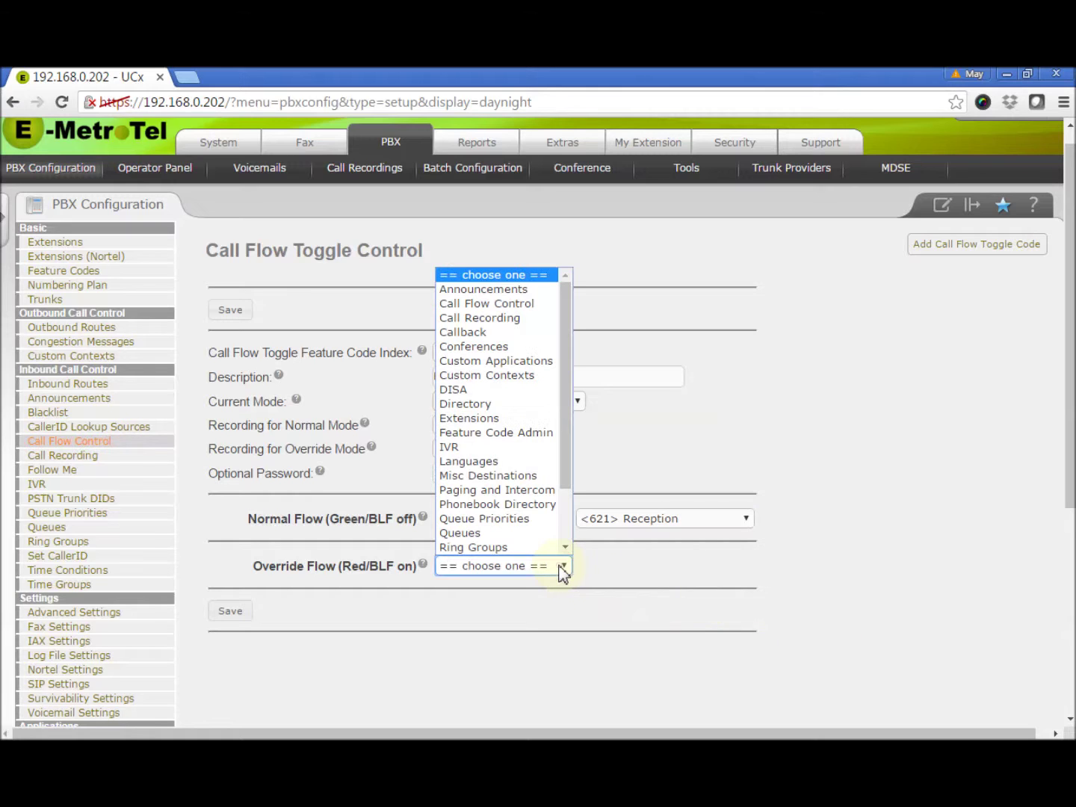
{"action": "left_click", "coordinate": [514, 417]}
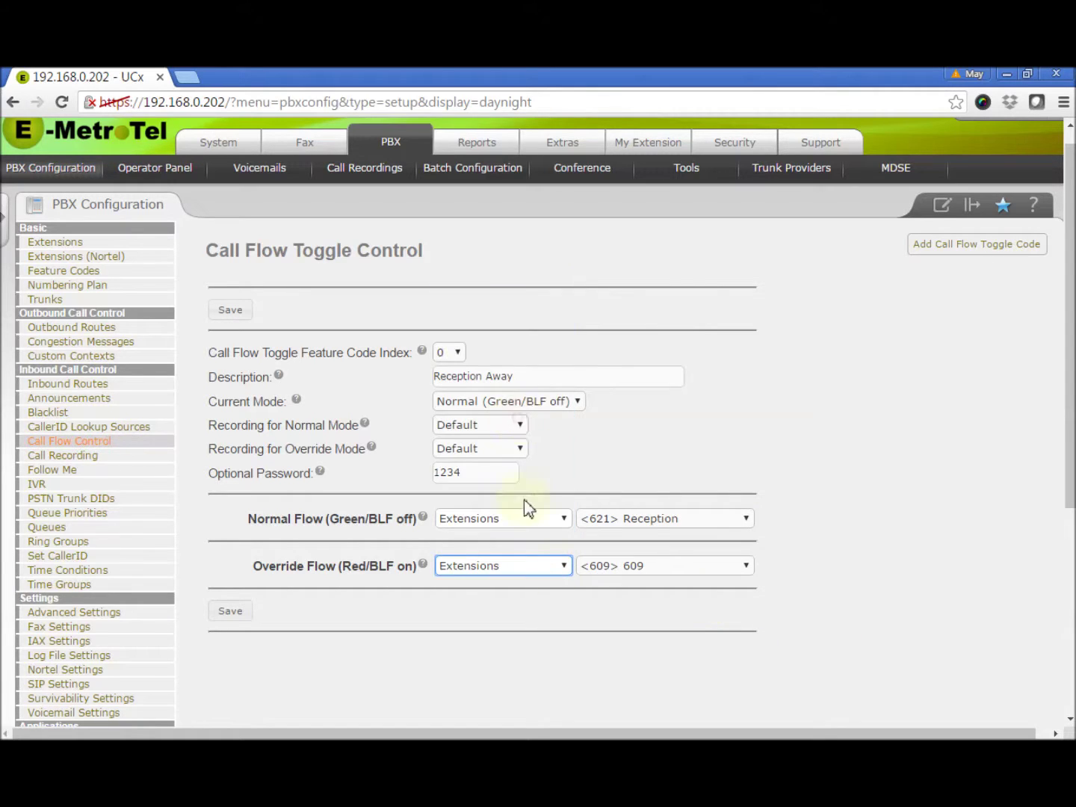
{"action": "left_click", "coordinate": [563, 566]}
{"action": "left_click", "coordinate": [526, 405]}
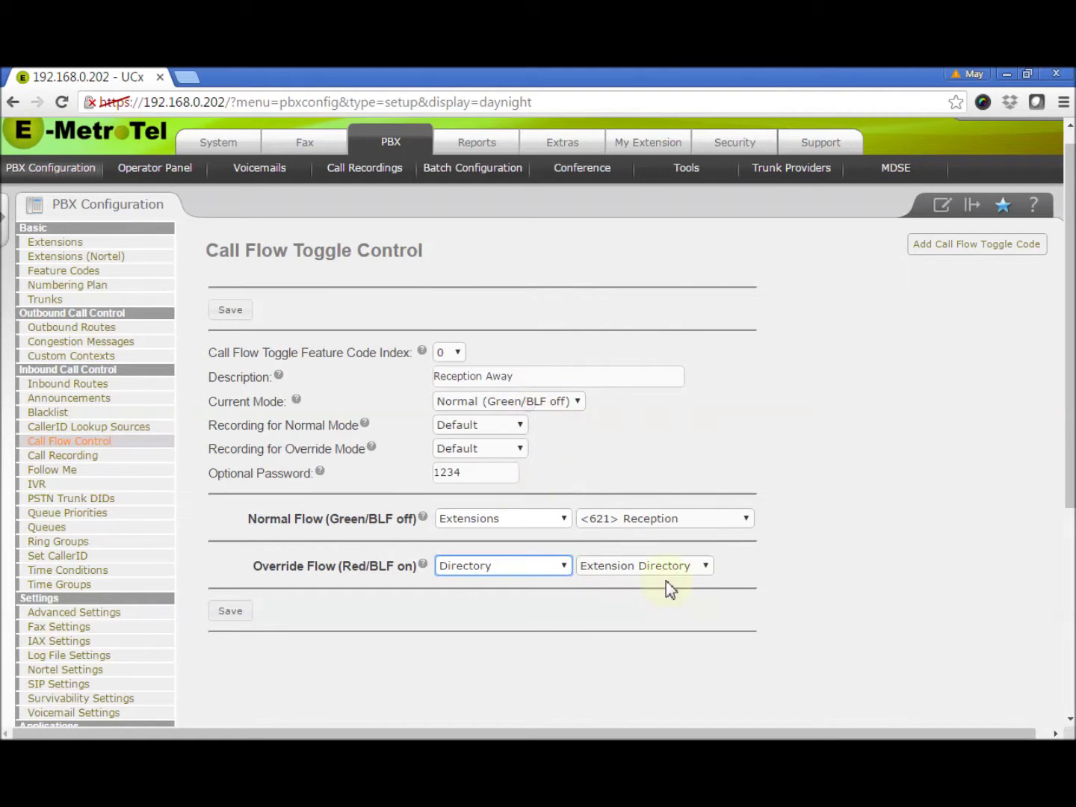
{"action": "left_click", "coordinate": [759, 572]}
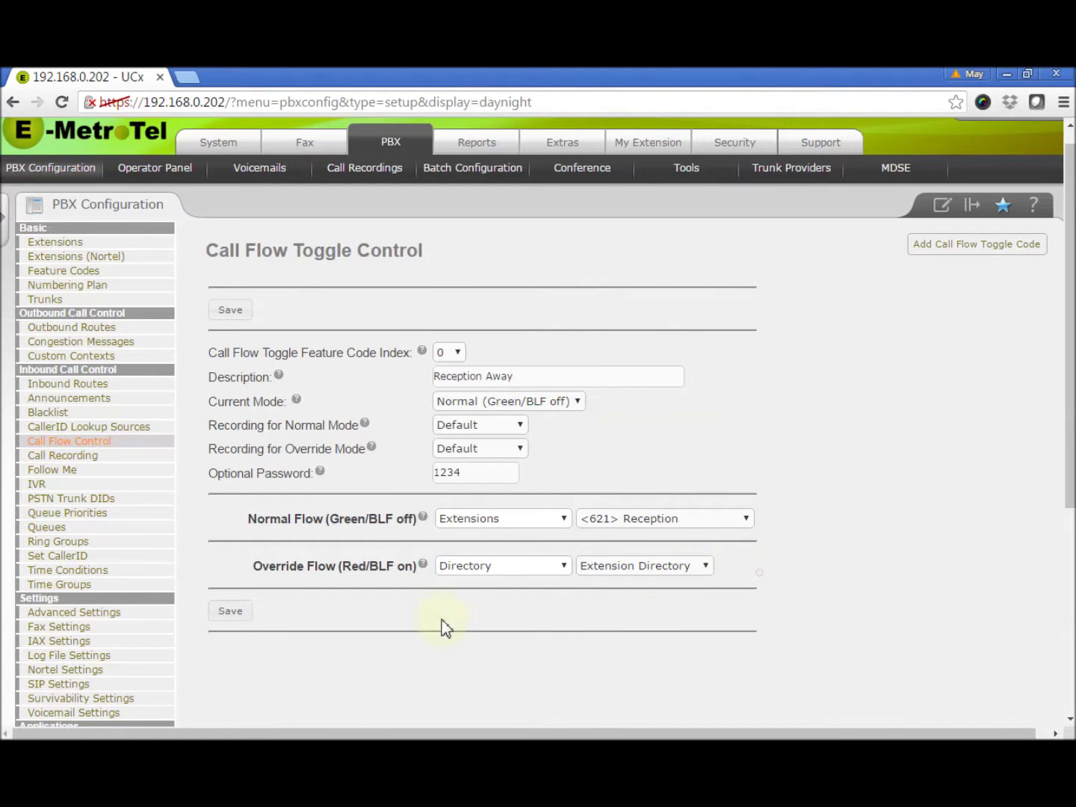
- Save and apply the Reception Away toggle, then save its current mode as Override (Red/BLF on)
{"action": "left_click", "coordinate": [225, 617]}
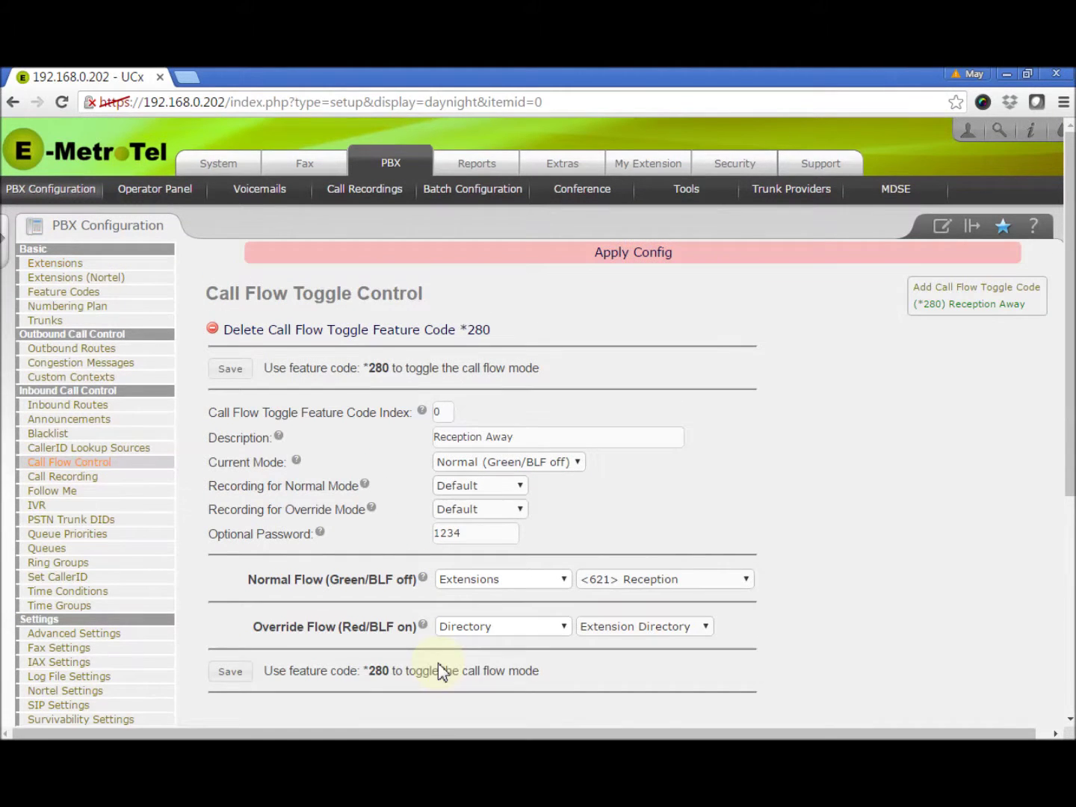
{"action": "left_click", "coordinate": [655, 259]}
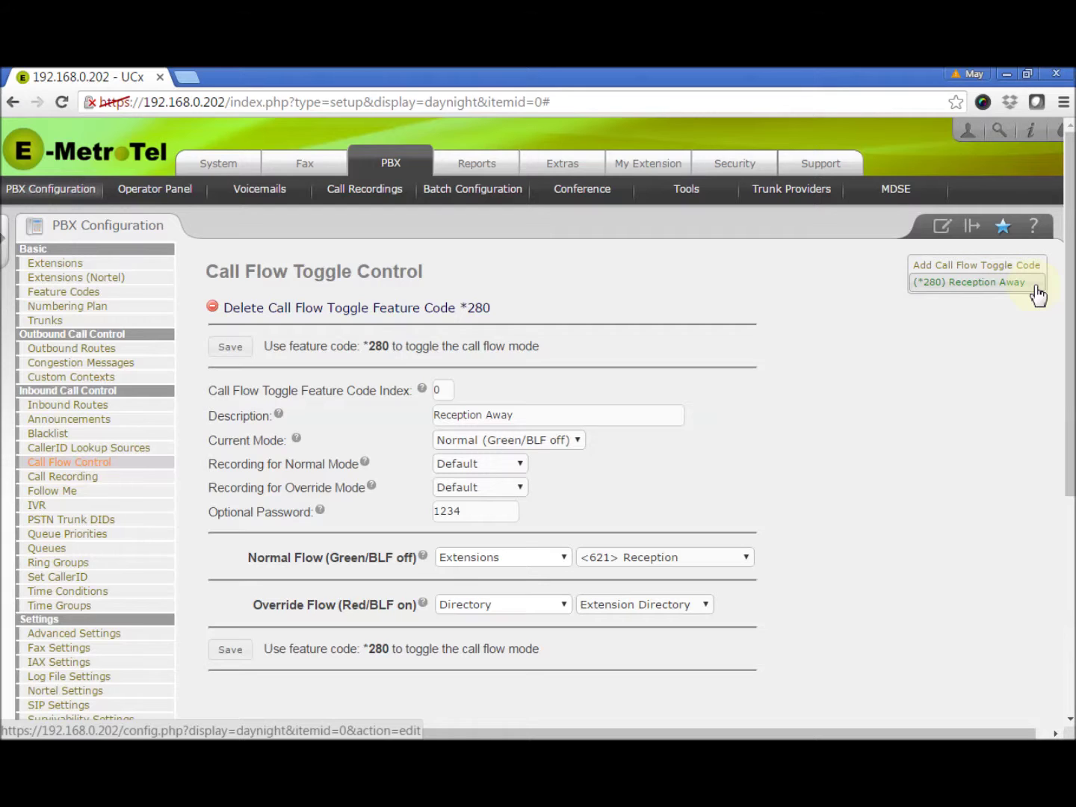
{"action": "left_click", "coordinate": [580, 447]}
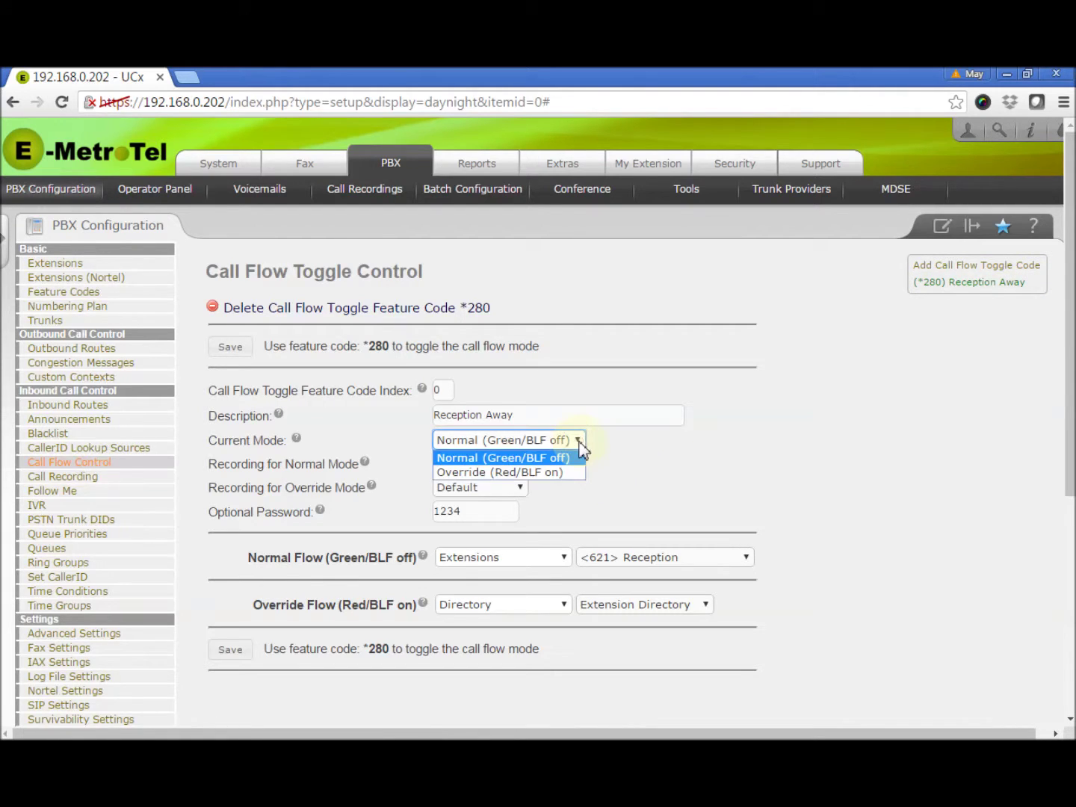
{"action": "left_click", "coordinate": [567, 474]}
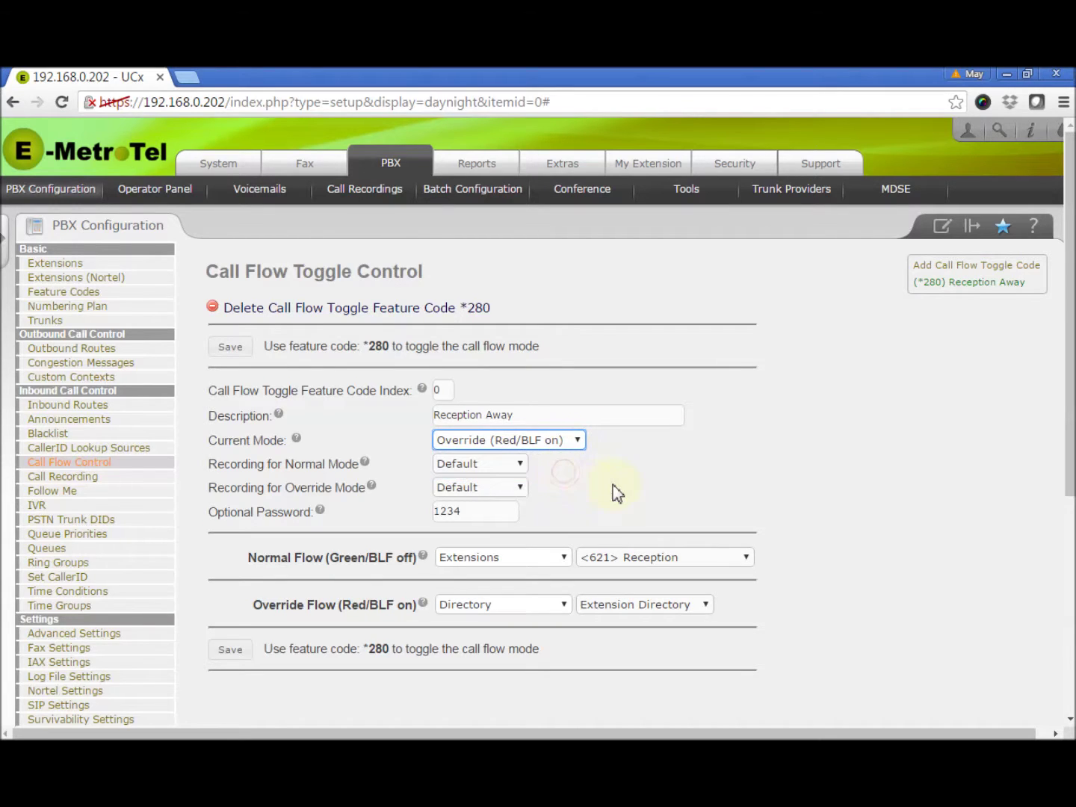
{"action": "left_click", "coordinate": [231, 650]}
- Save the Override-mode toggle, apply the pending configuration, then go to Inbound Routes
{"action": "left_click", "coordinate": [231, 649]}
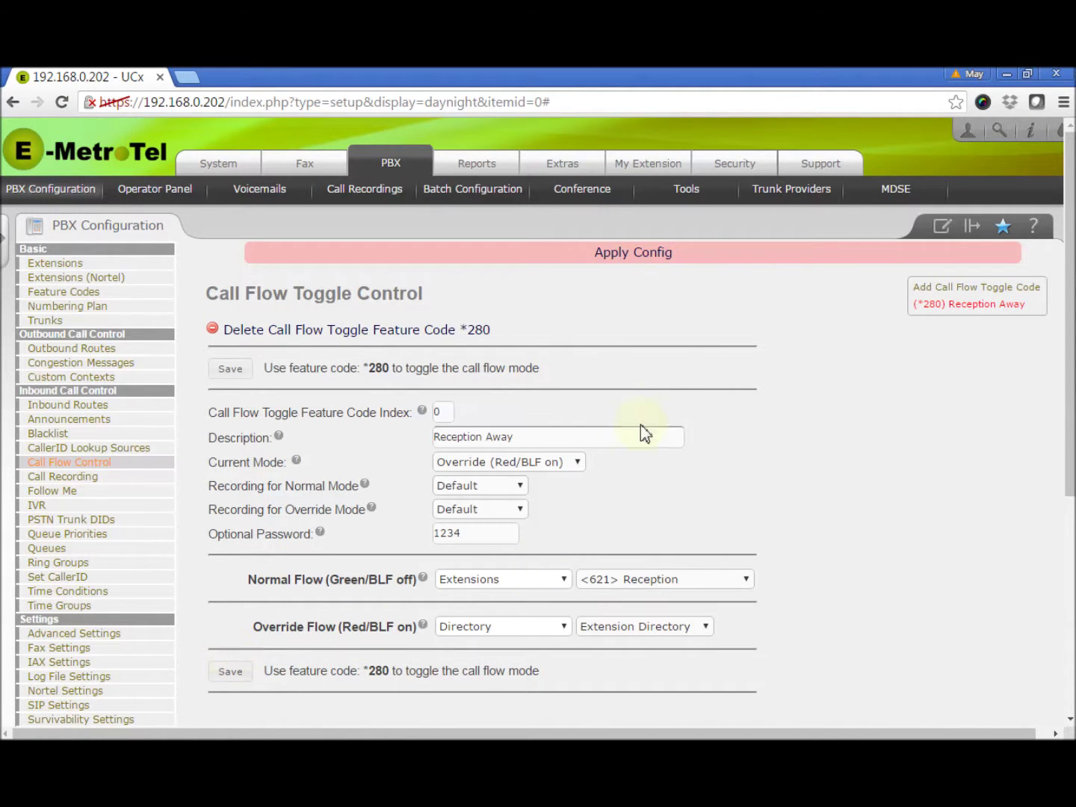
{"action": "left_click", "coordinate": [636, 255]}
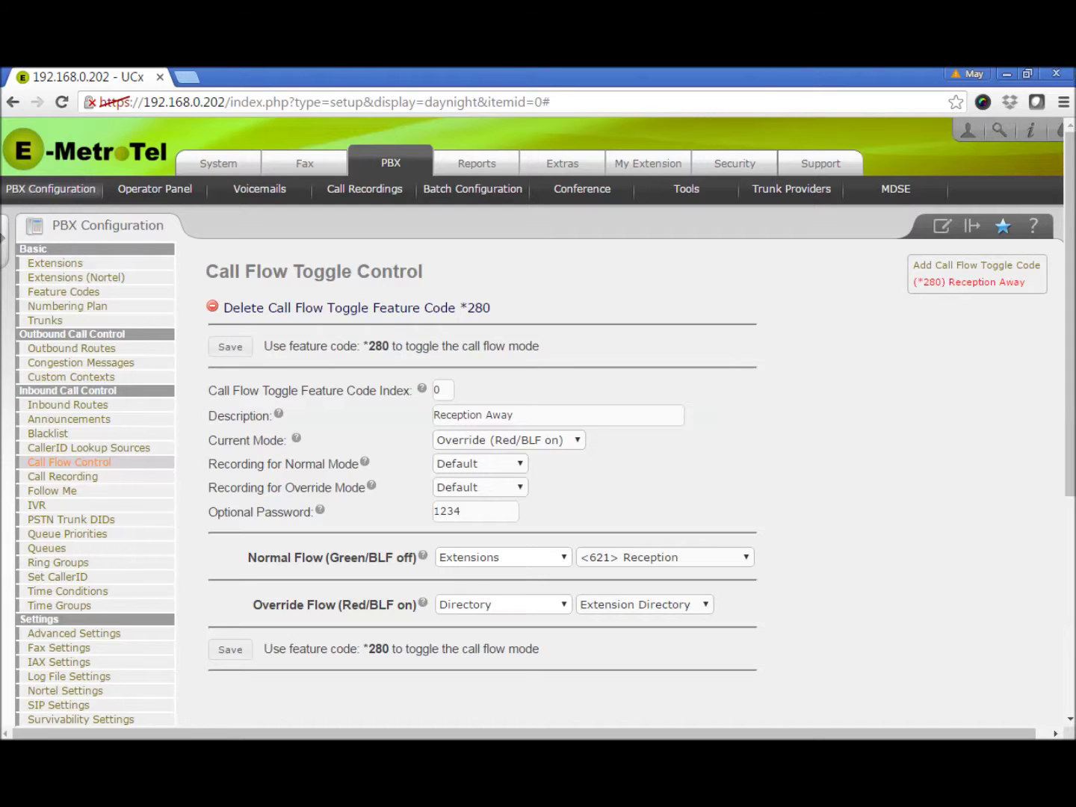
{"action": "left_click", "coordinate": [75, 407]}
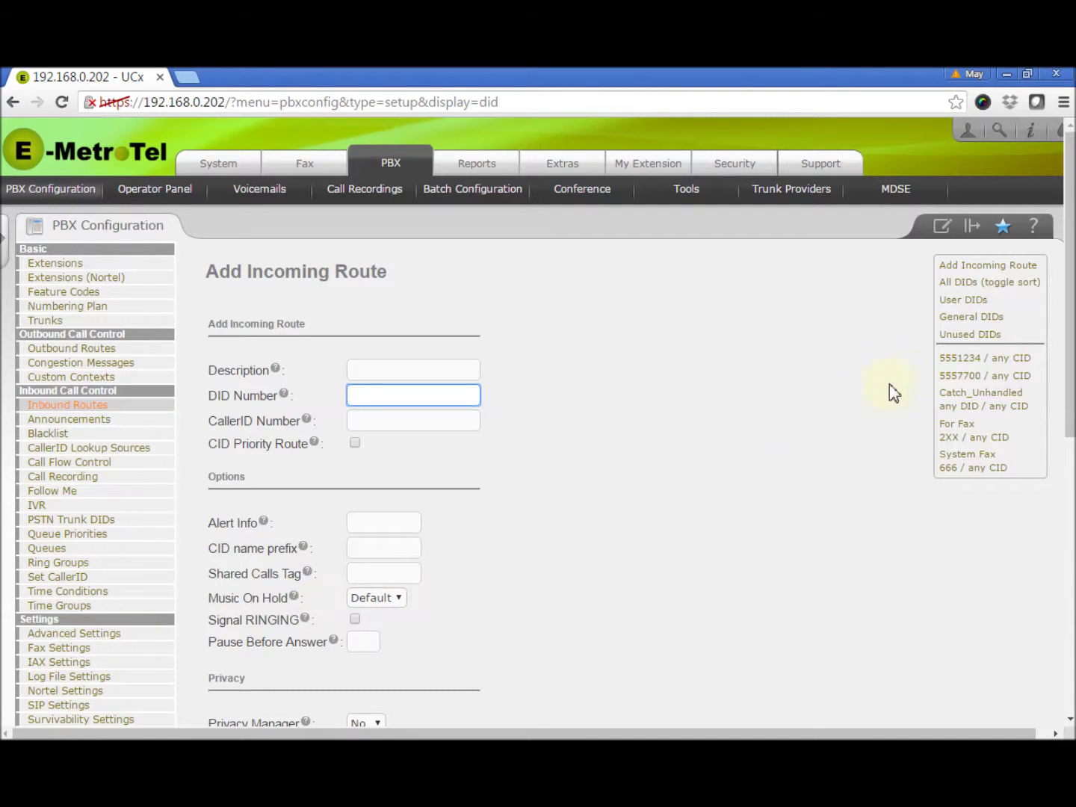
- Route DID 5551234 to Call Flow Control (0) Reception Away, then submit and apply
{"action": "left_click", "coordinate": [956, 361]}
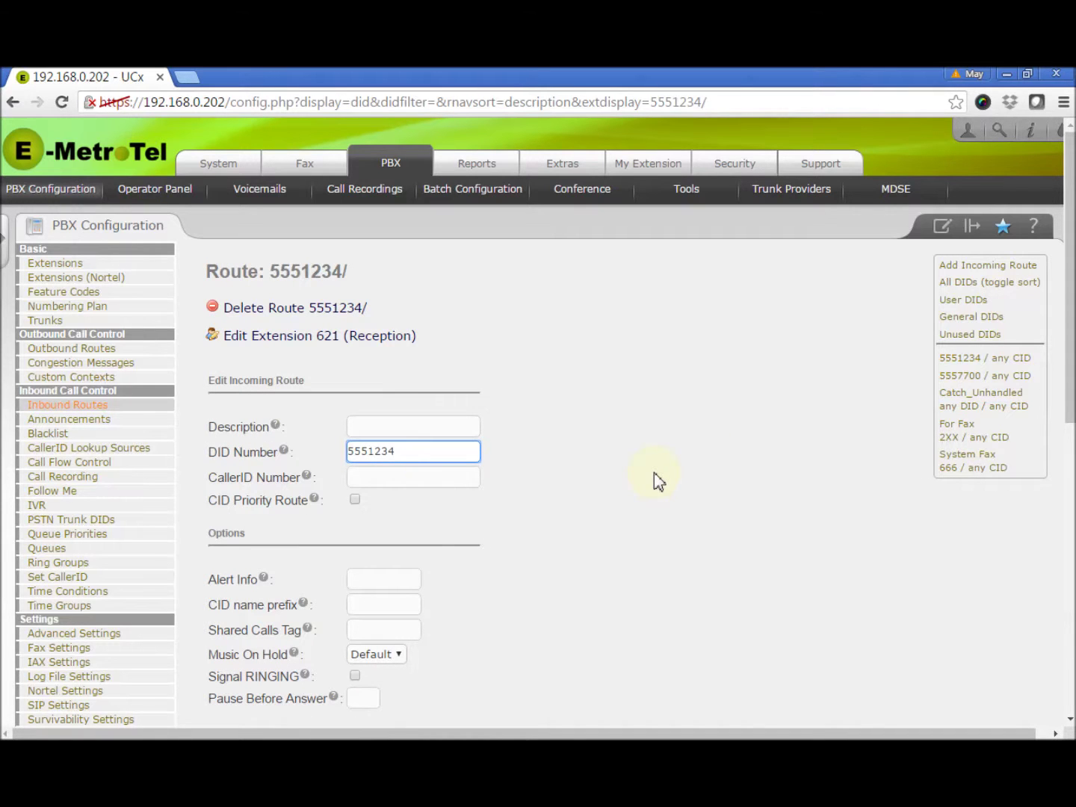
{"action": "scroll", "coordinate": [655, 477], "scroll_direction": "down", "scroll_amount": 4}
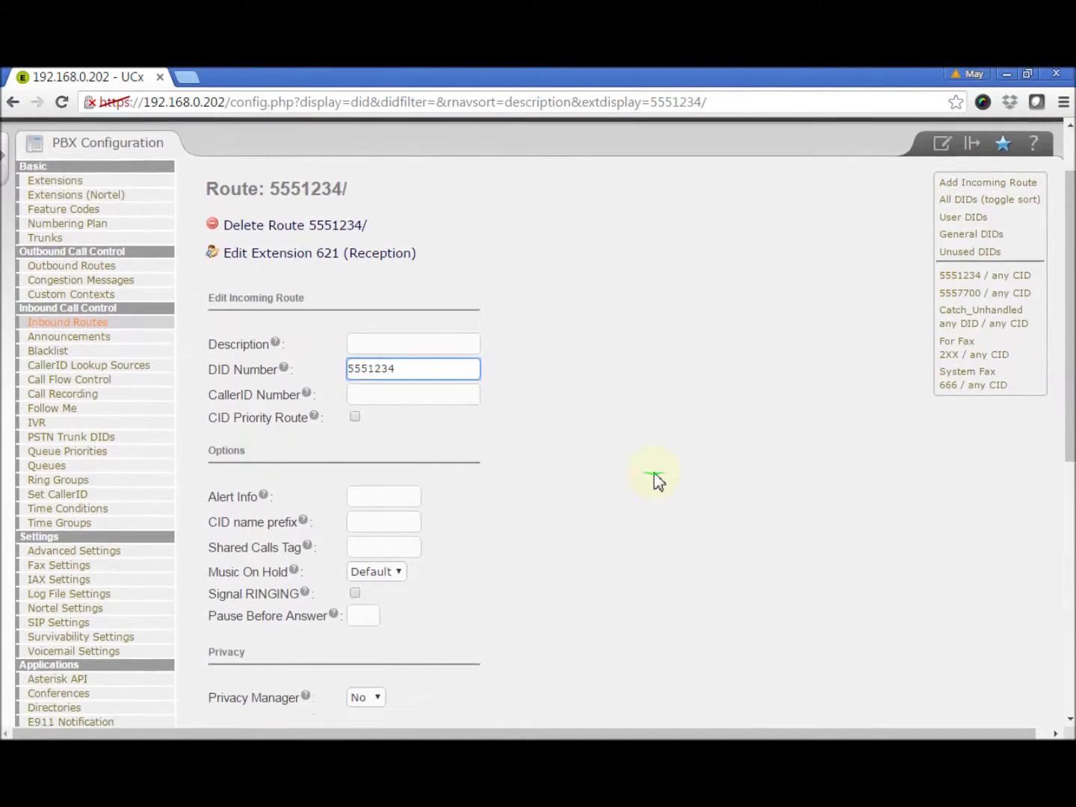
{"action": "scroll", "coordinate": [655, 479], "scroll_direction": "down", "scroll_amount": 4}
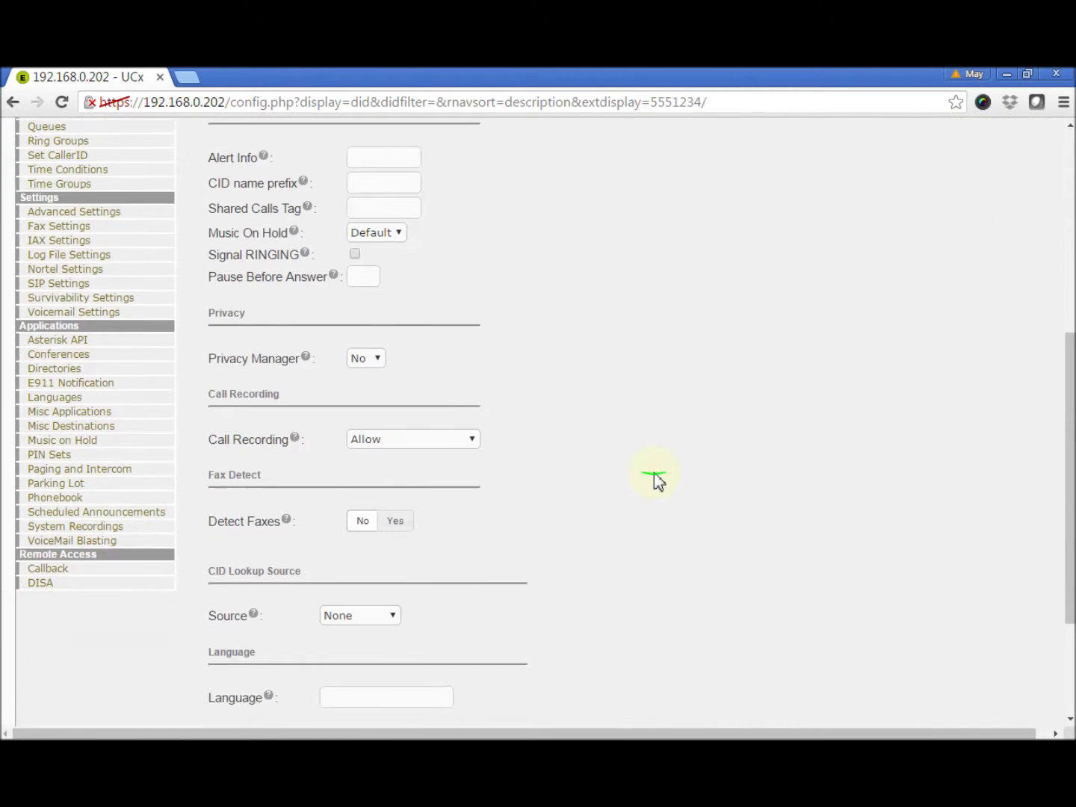
{"action": "scroll", "coordinate": [653, 479], "scroll_direction": "down", "scroll_amount": 1}
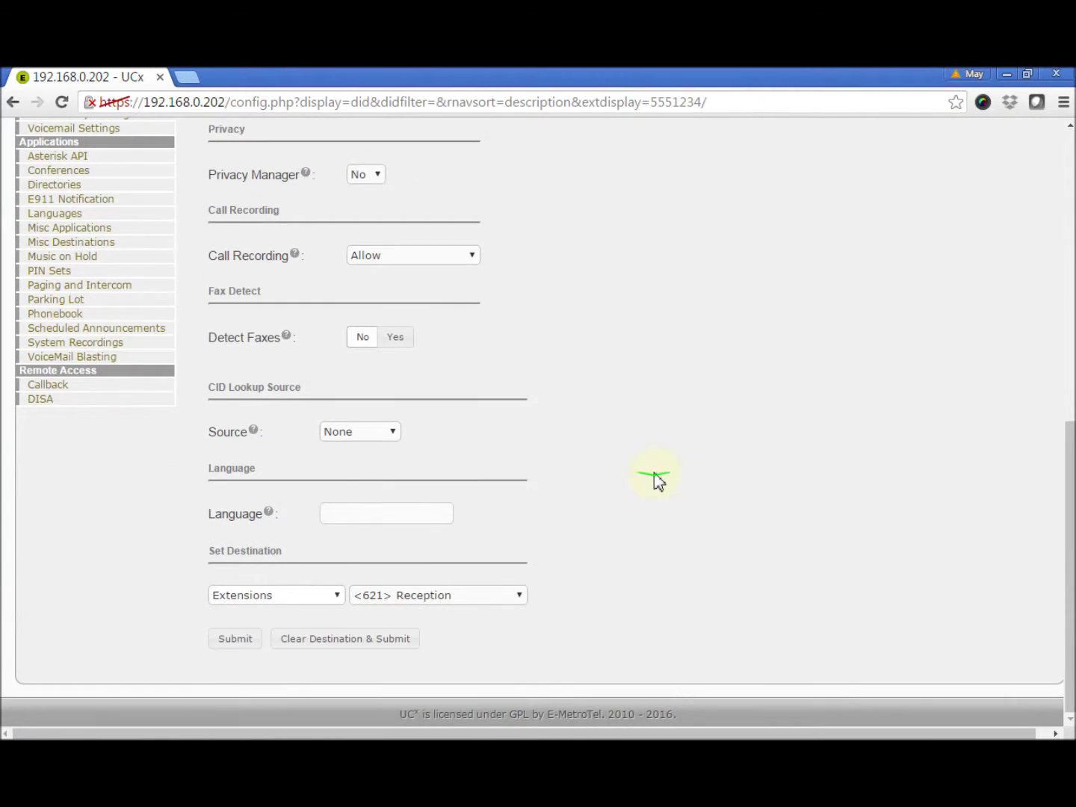
{"action": "left_click", "coordinate": [333, 596]}
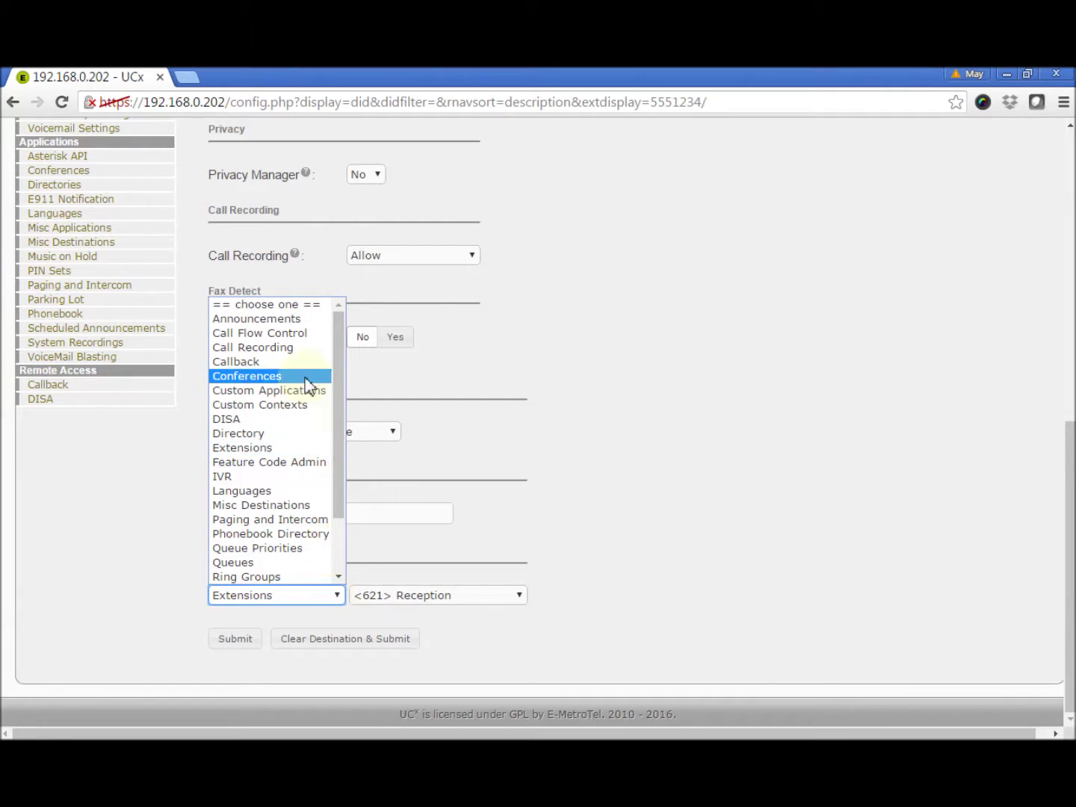
{"action": "left_click", "coordinate": [305, 332]}
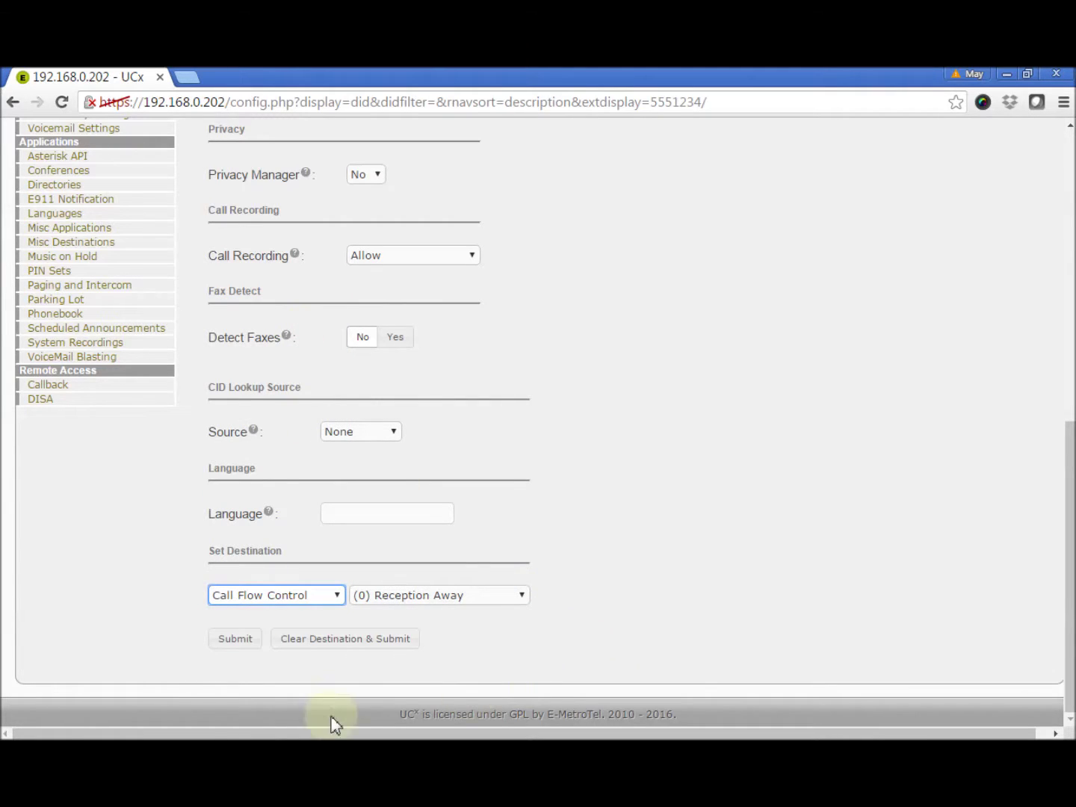
{"action": "left_click", "coordinate": [240, 642]}
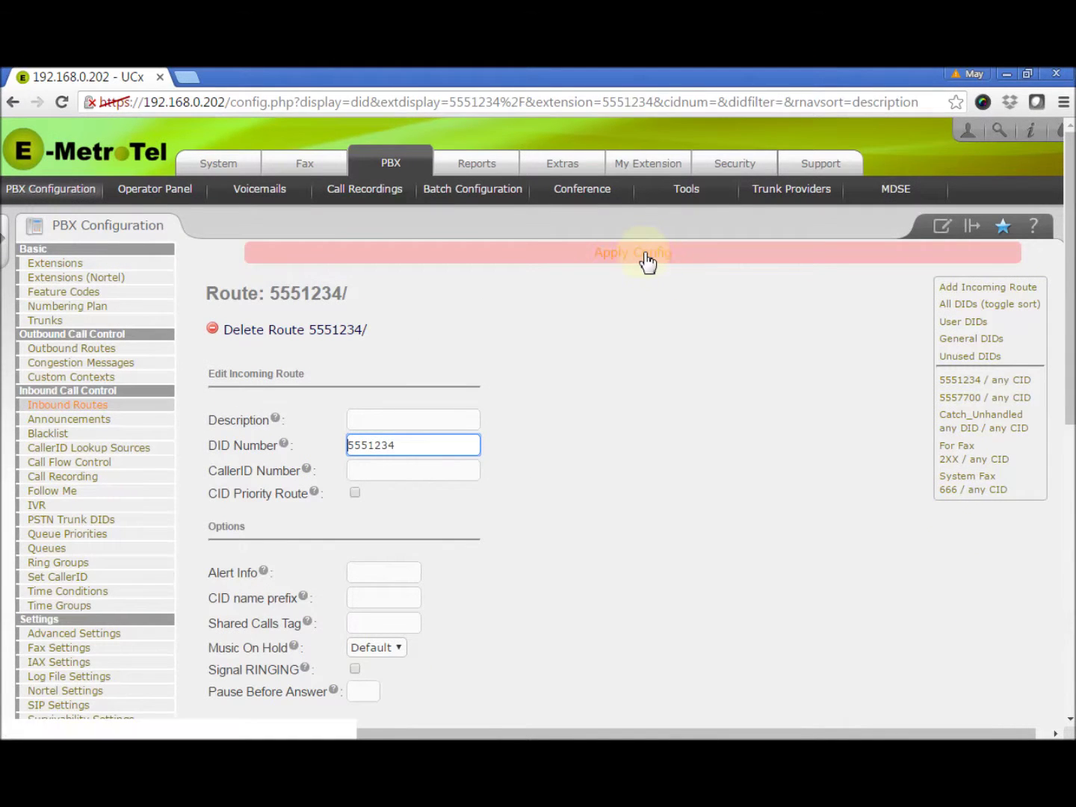
{"action": "left_click", "coordinate": [647, 257]}
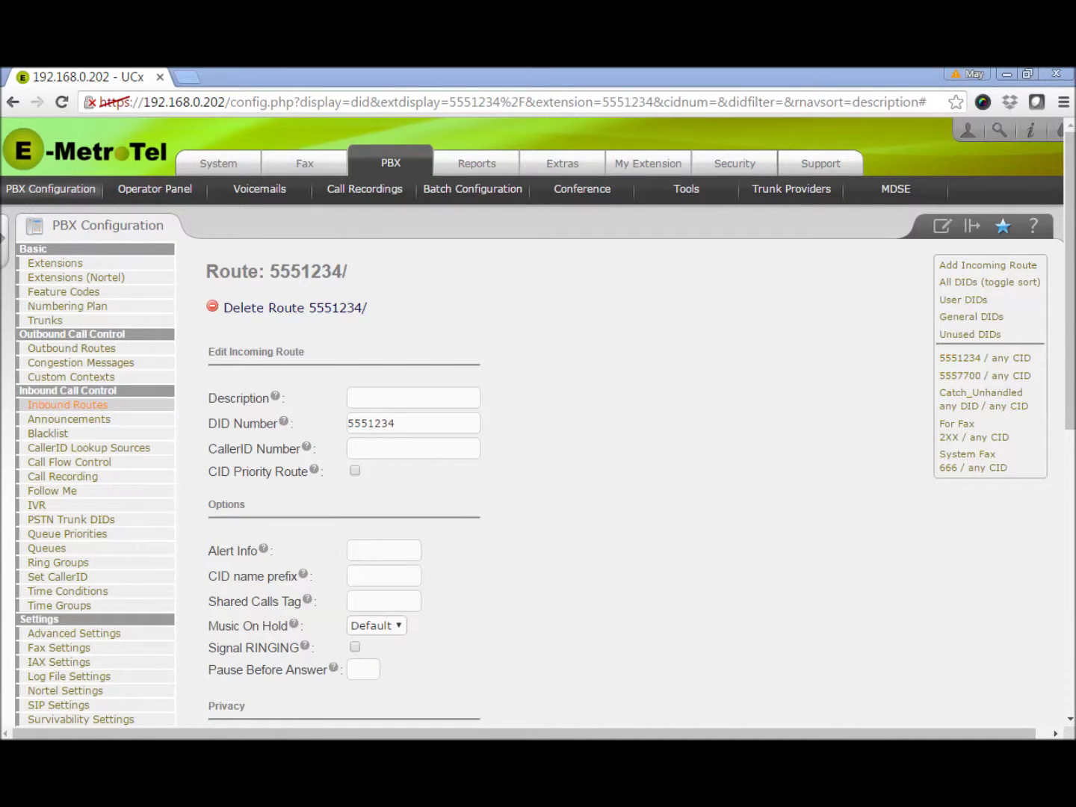
- Open the Nortel extension Reception <621> and scroll to its key settings
{"action": "left_click", "coordinate": [64, 279]}
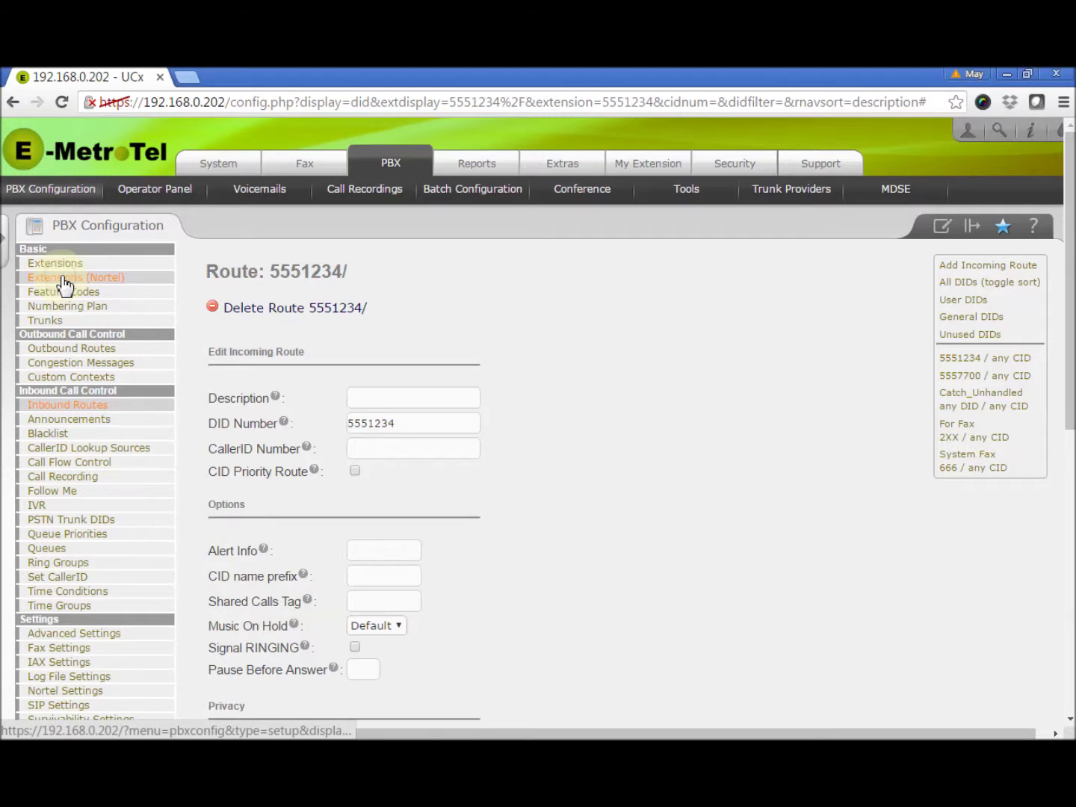
{"action": "left_click", "coordinate": [64, 284]}
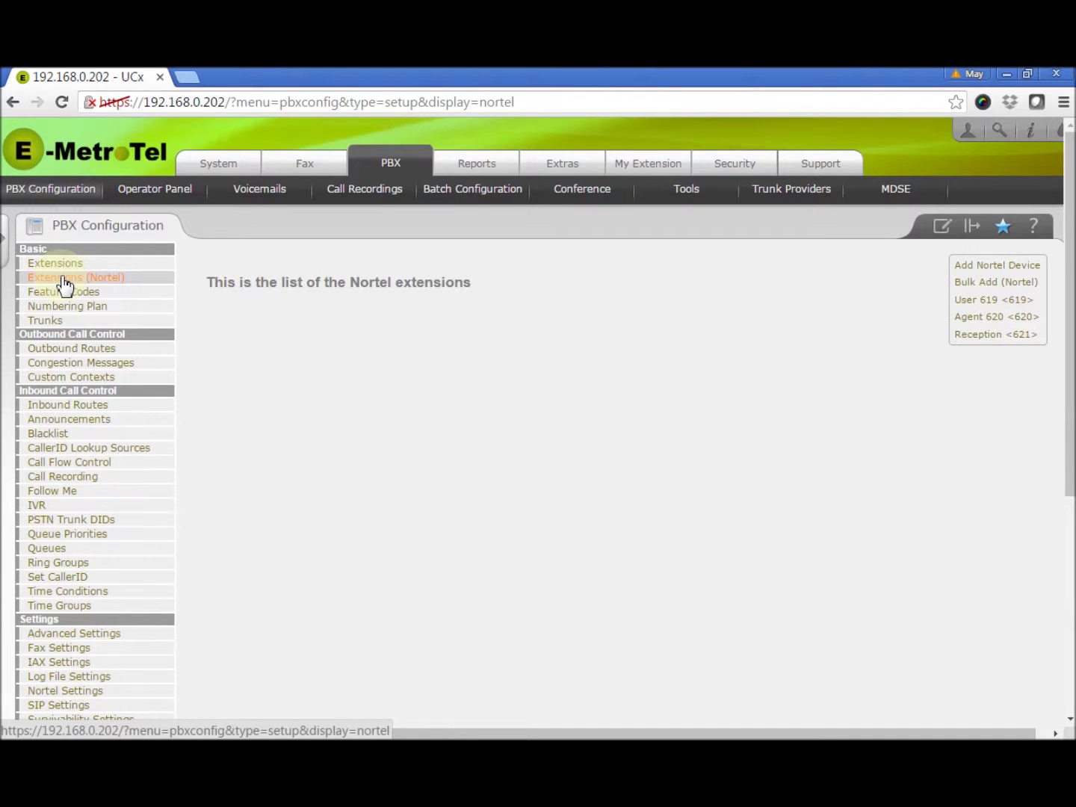
{"action": "left_click", "coordinate": [981, 339]}
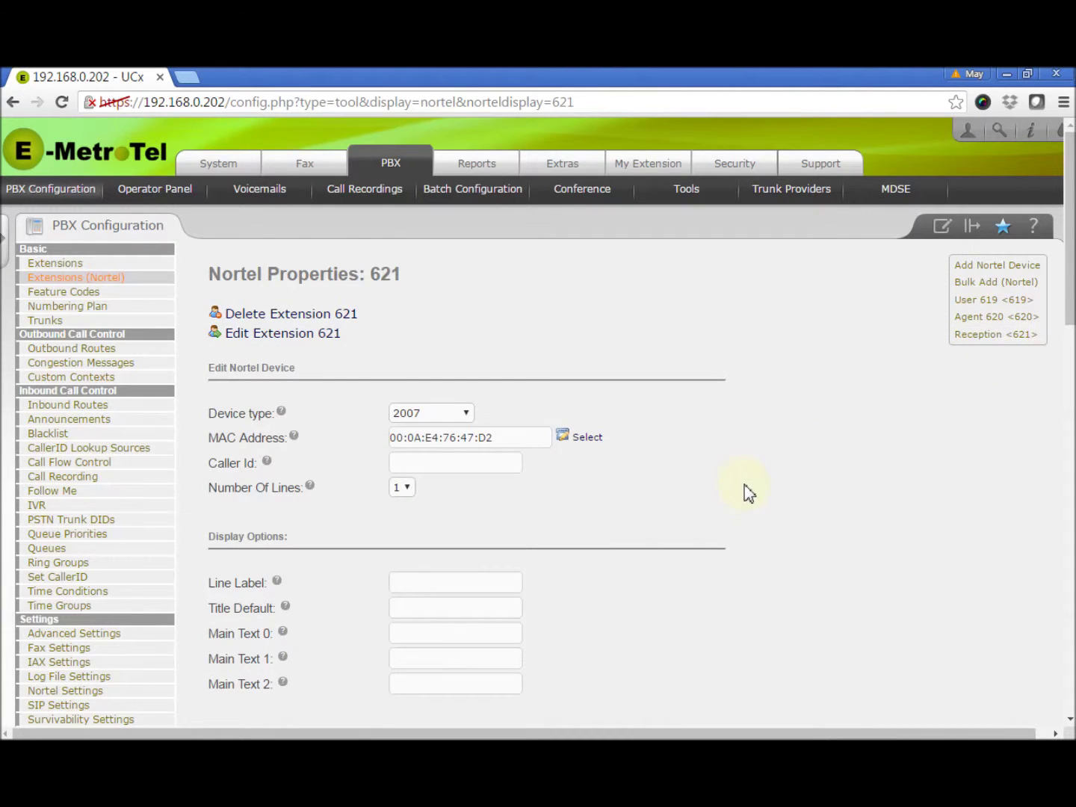
{"action": "scroll", "coordinate": [747, 491], "scroll_direction": "down", "scroll_amount": 1}
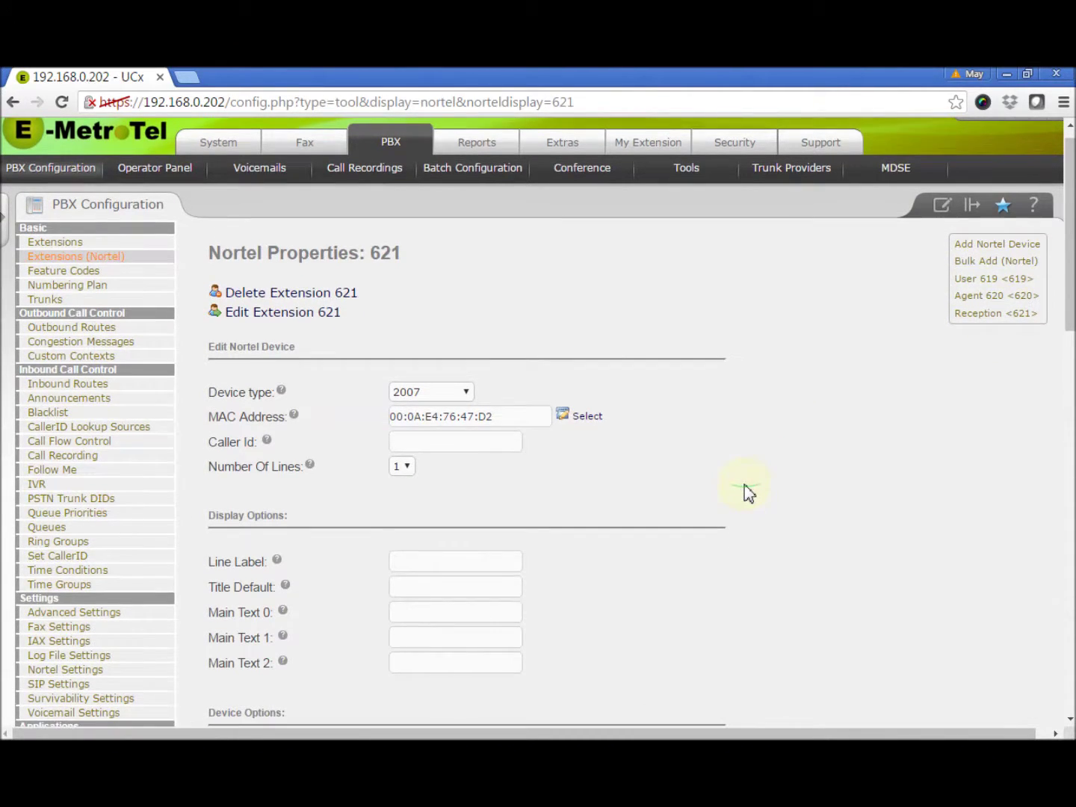
{"action": "scroll", "coordinate": [747, 491], "scroll_direction": "down", "scroll_amount": 4}
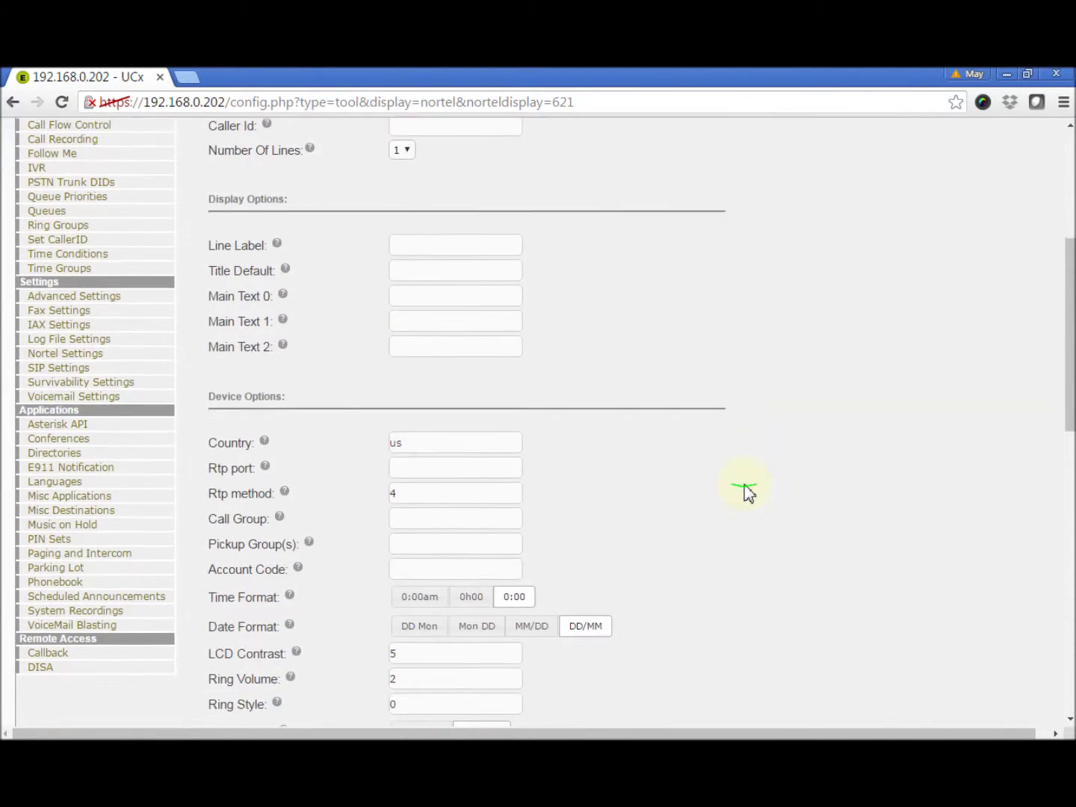
{"action": "scroll", "coordinate": [747, 492], "scroll_direction": "down", "scroll_amount": 3}
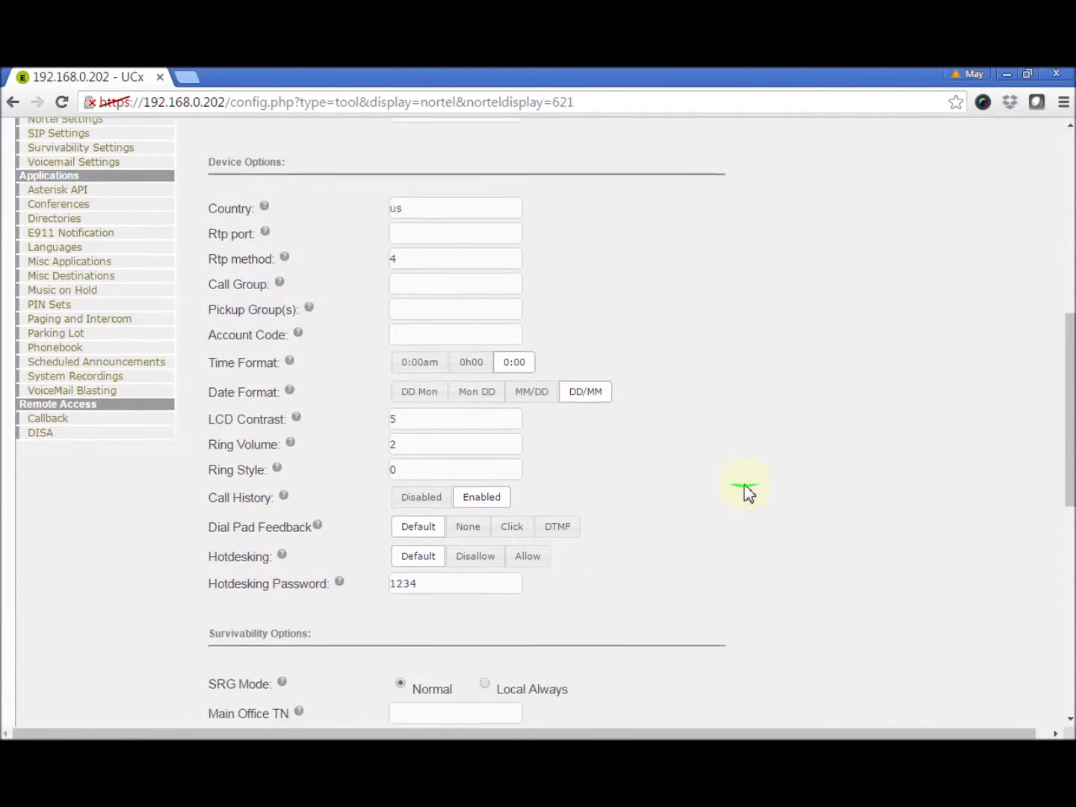
{"action": "scroll", "coordinate": [748, 491], "scroll_direction": "down", "scroll_amount": 6}
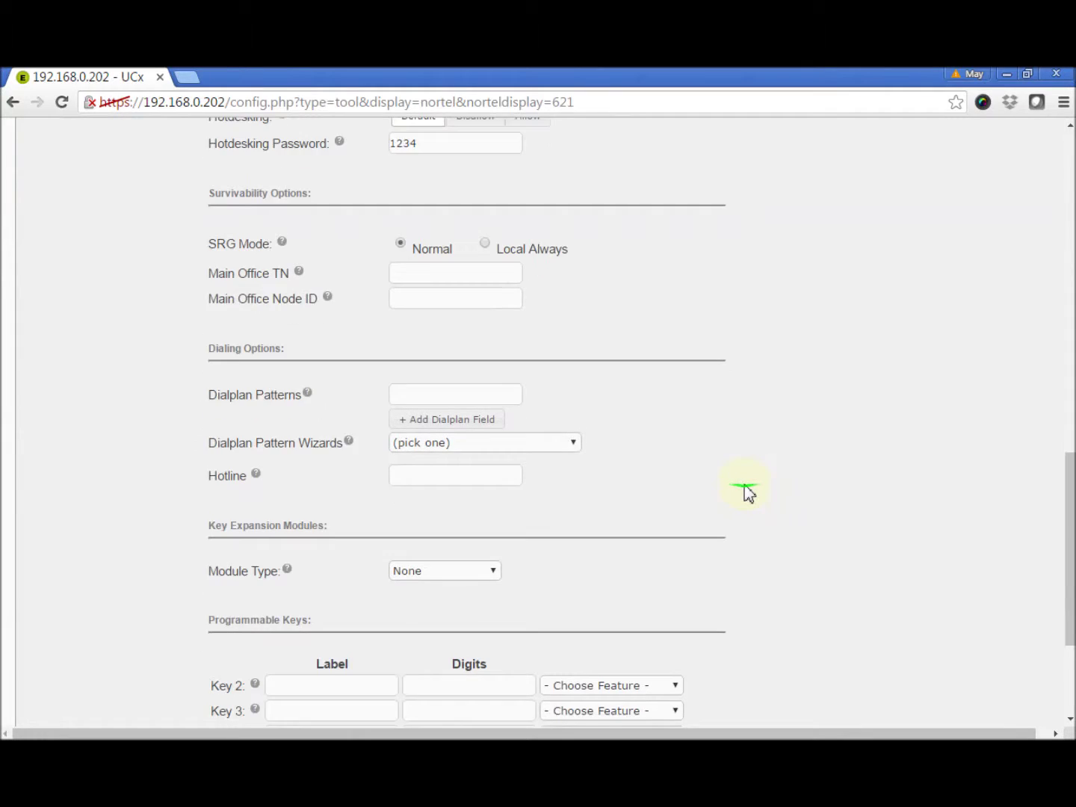
{"action": "scroll", "coordinate": [748, 493], "scroll_direction": "down", "scroll_amount": 3}
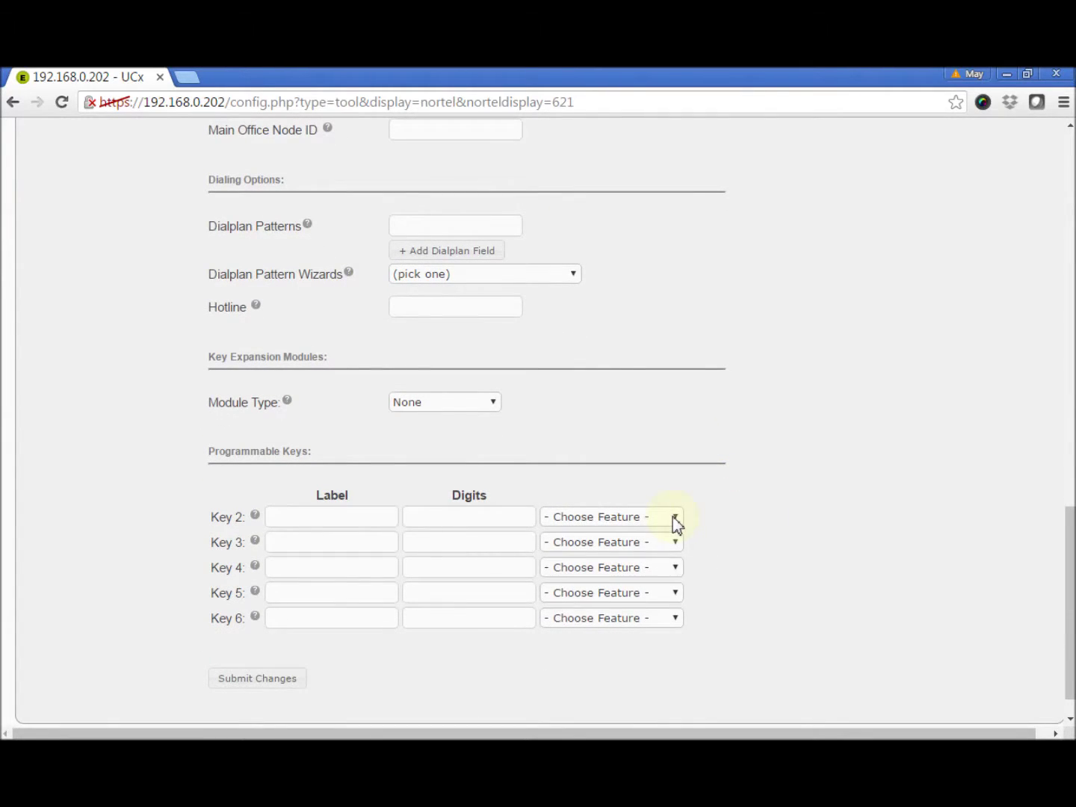
- Make key 2 an Other feature dialing *280 labelled 'Away', then submit and apply
{"action": "left_click", "coordinate": [675, 518]}
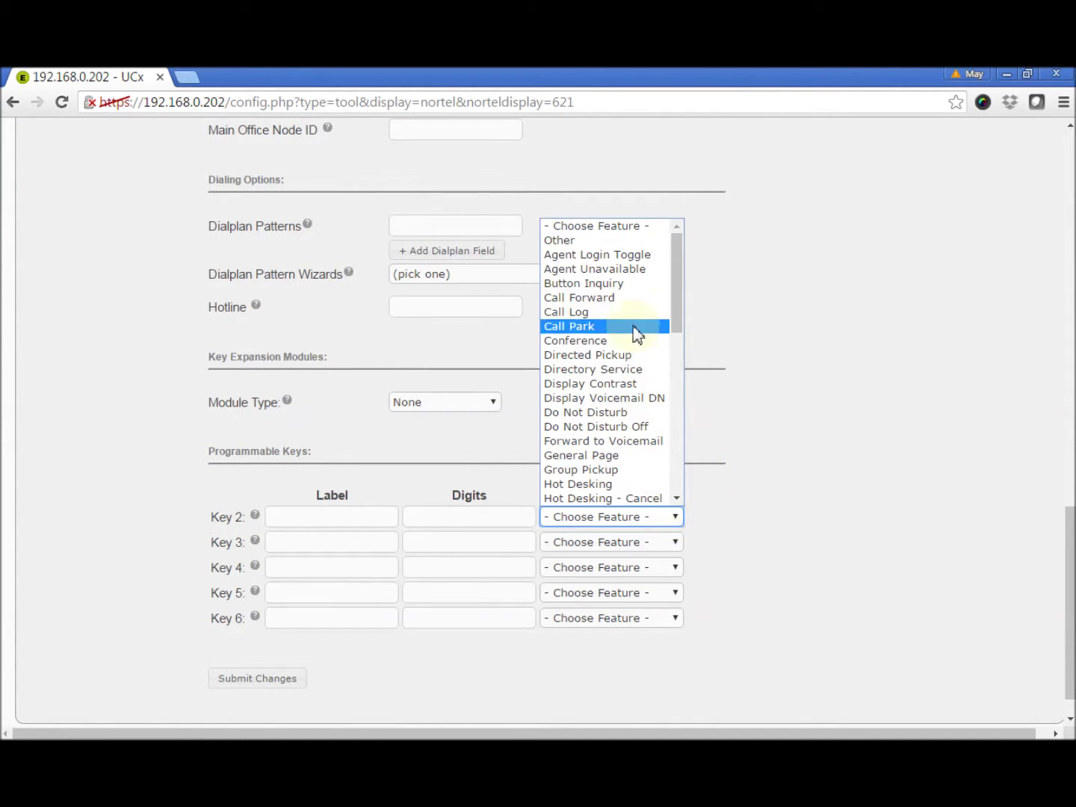
{"action": "left_click", "coordinate": [615, 240]}
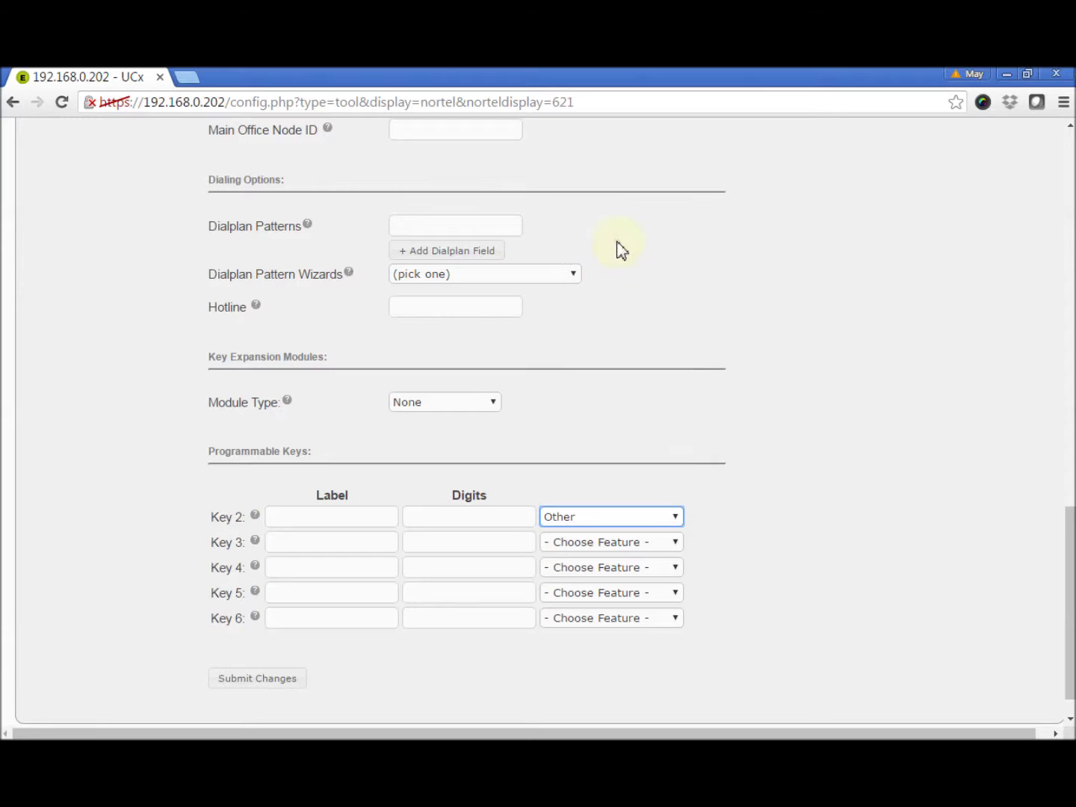
{"action": "left_click", "coordinate": [483, 521]}
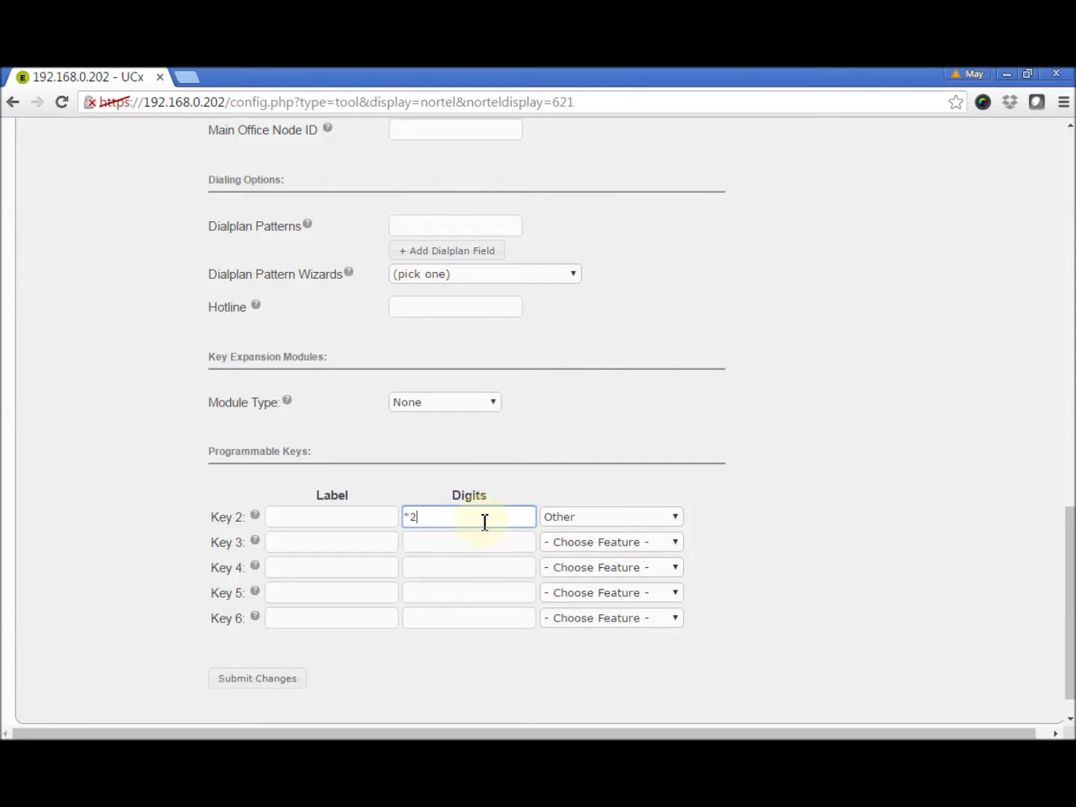
{"action": "left_click", "coordinate": [352, 517]}
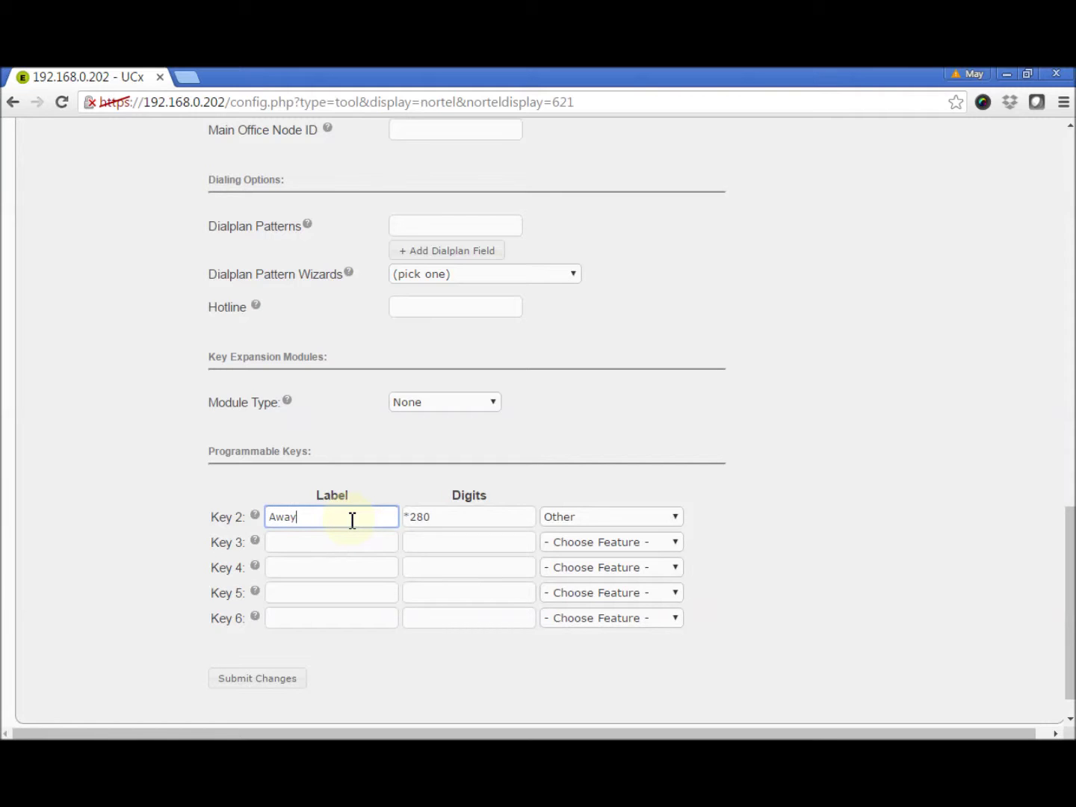
{"action": "type", "text": "Away"}
{"action": "left_click", "coordinate": [375, 672]}
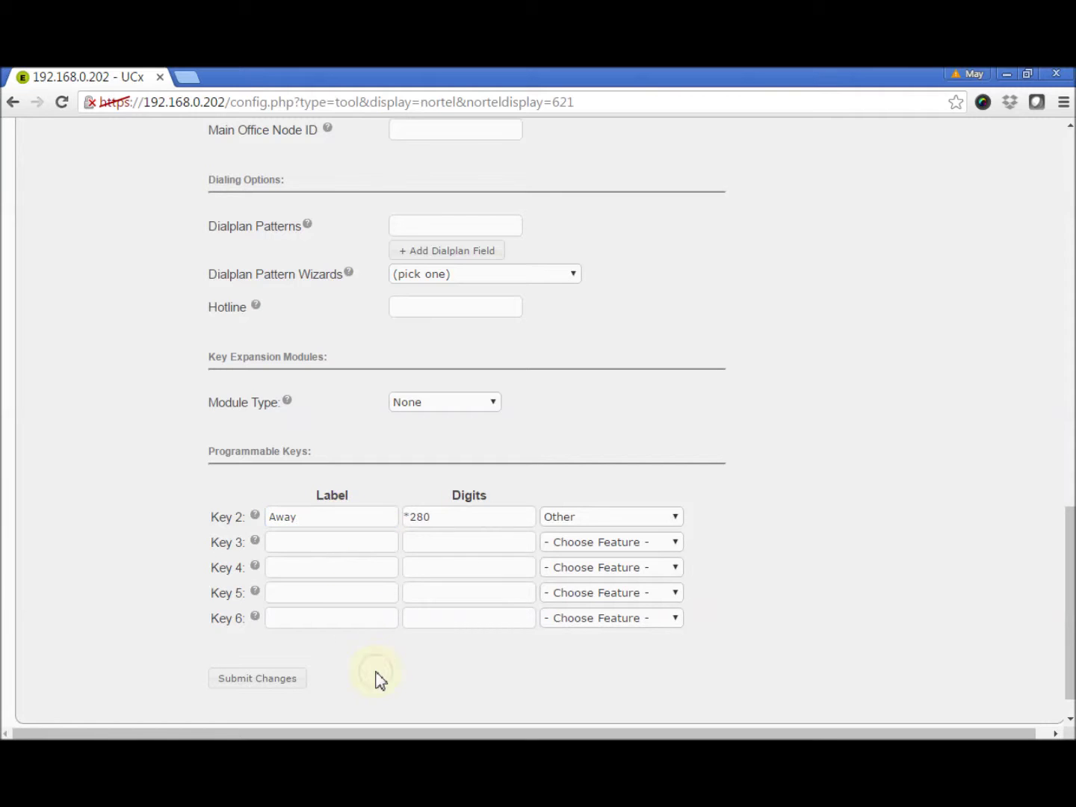
{"action": "left_click", "coordinate": [264, 685]}
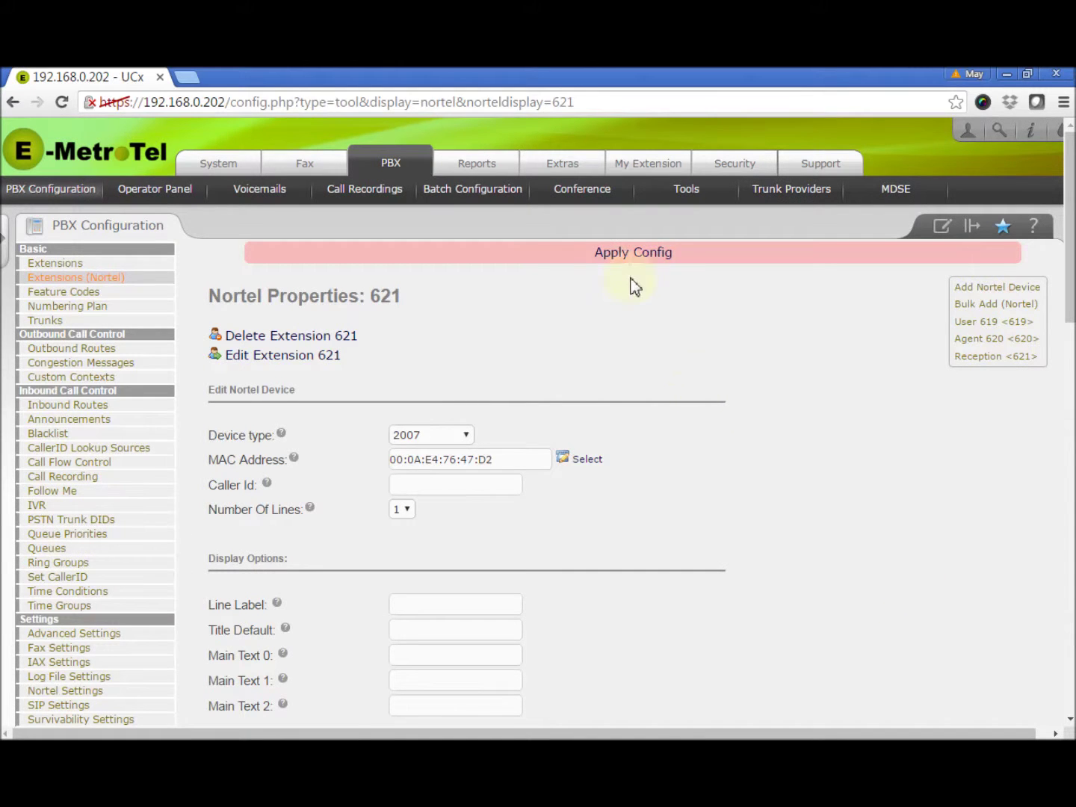
{"action": "left_click", "coordinate": [641, 259]}
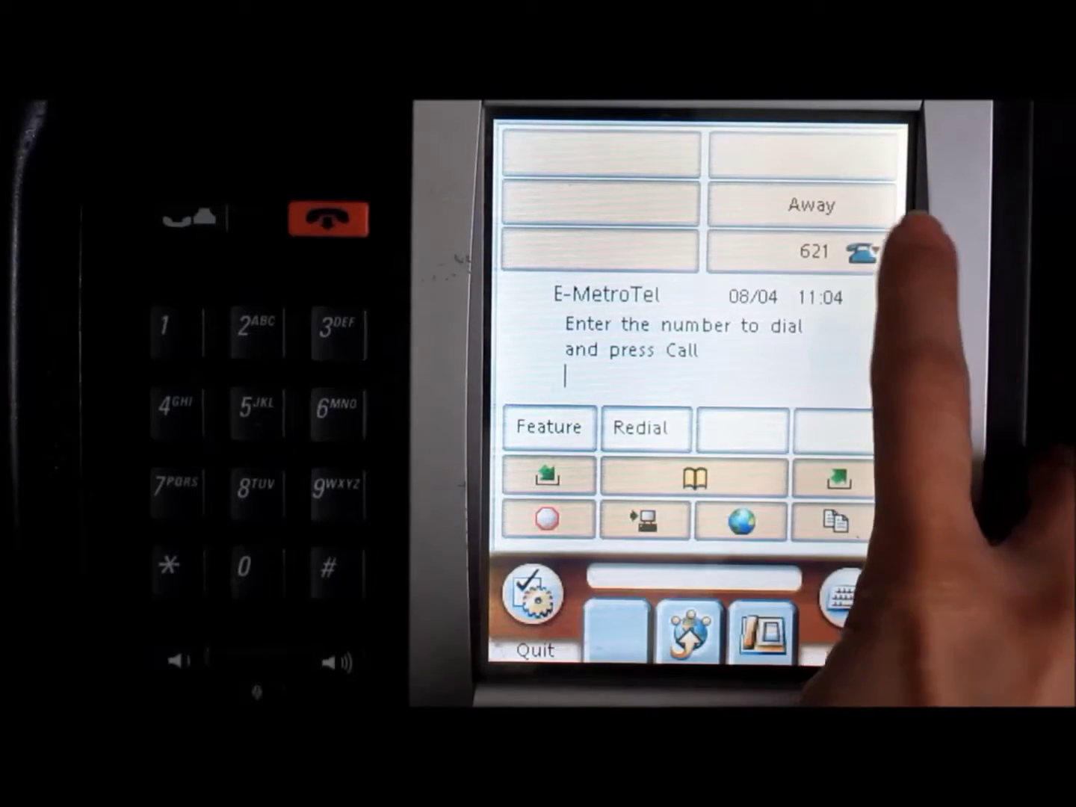
- Press the Away key on the Nortel phone to dial *280
{"action": "left_click", "coordinate": [799, 200]}
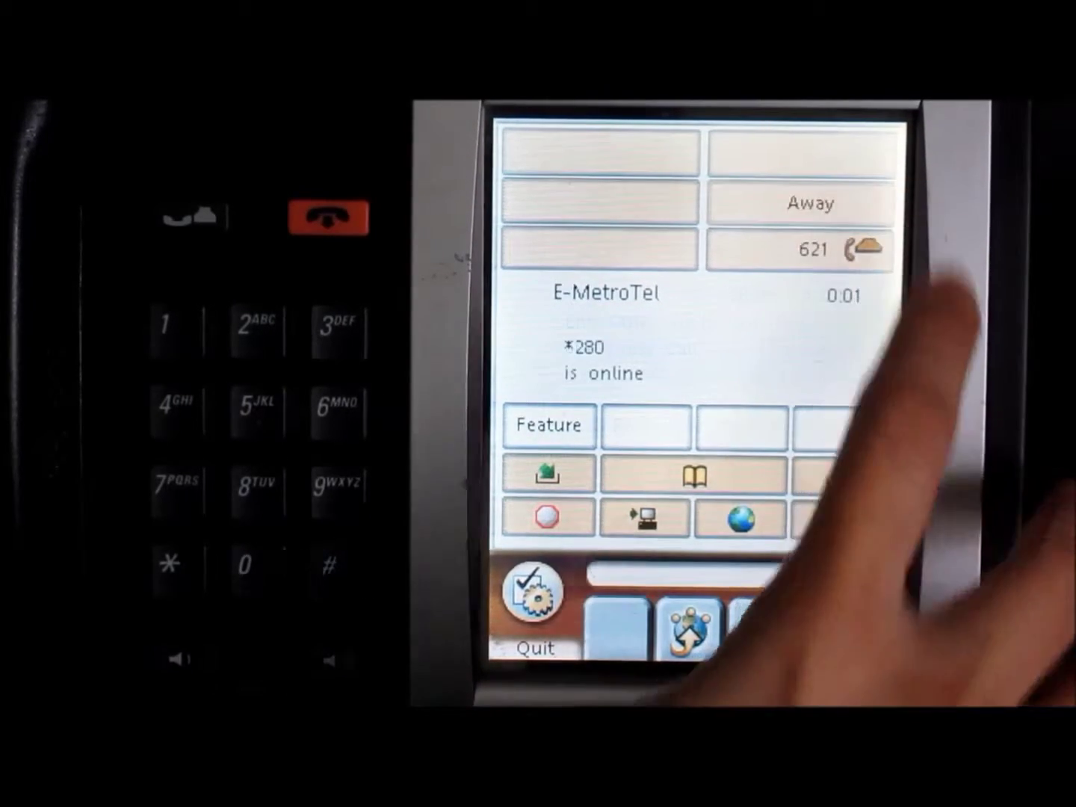